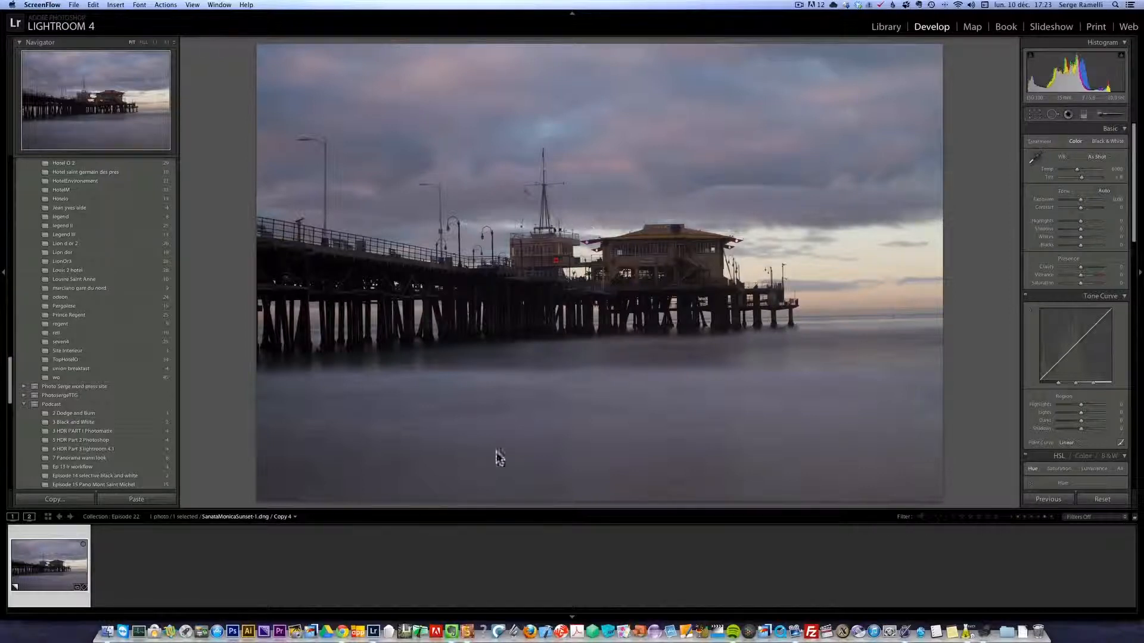
# Check the pier photo's shooting information overlay and hide it again.
pyautogui.click(532, 546)
pyautogui.click(71, 553)
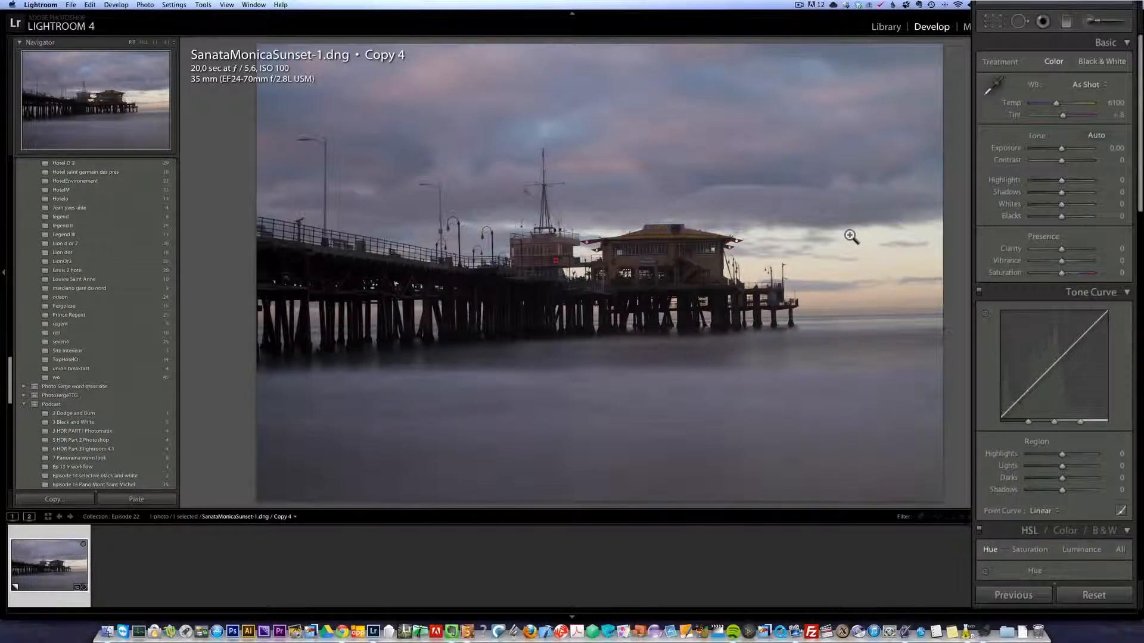
pyautogui.press('i')
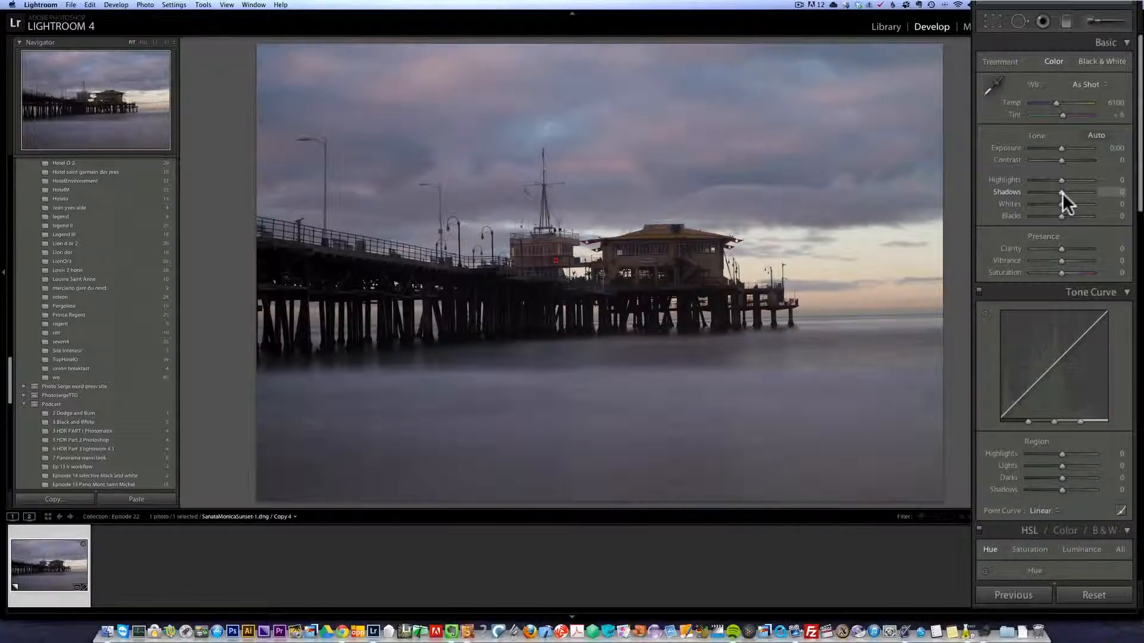
# Set Shadows to +100, Highlights to −100, Whites to +67 and Blacks to −36, and change the white balance to Shade.
pyautogui.moveTo(1072, 191); pyautogui.dragTo(1109, 197)
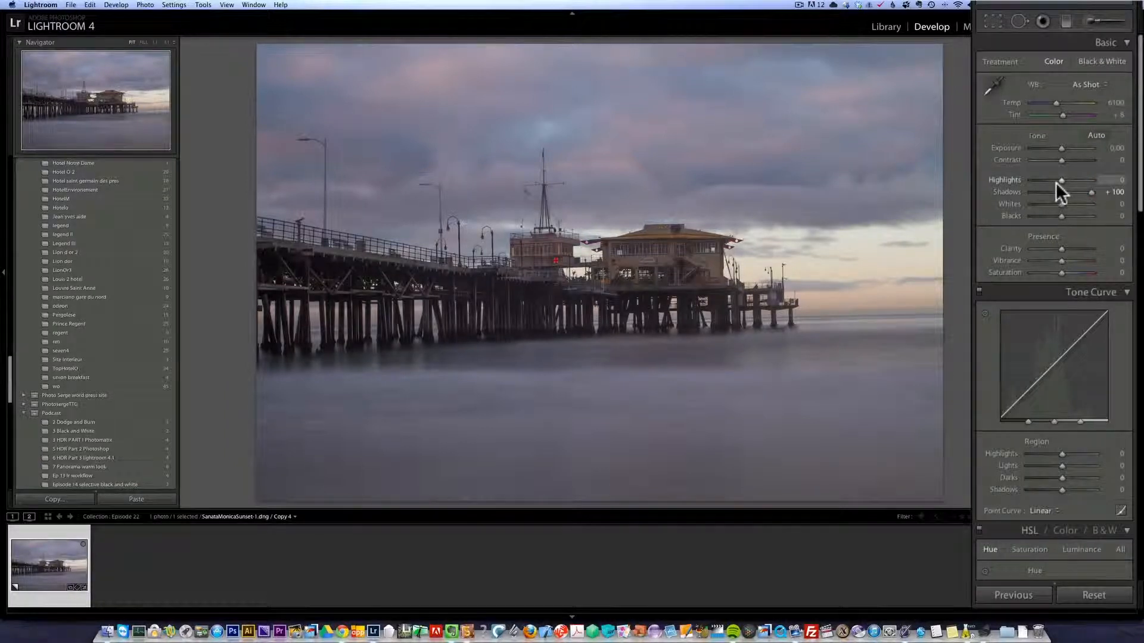
pyautogui.moveTo(1056, 182); pyautogui.dragTo(1045, 182)
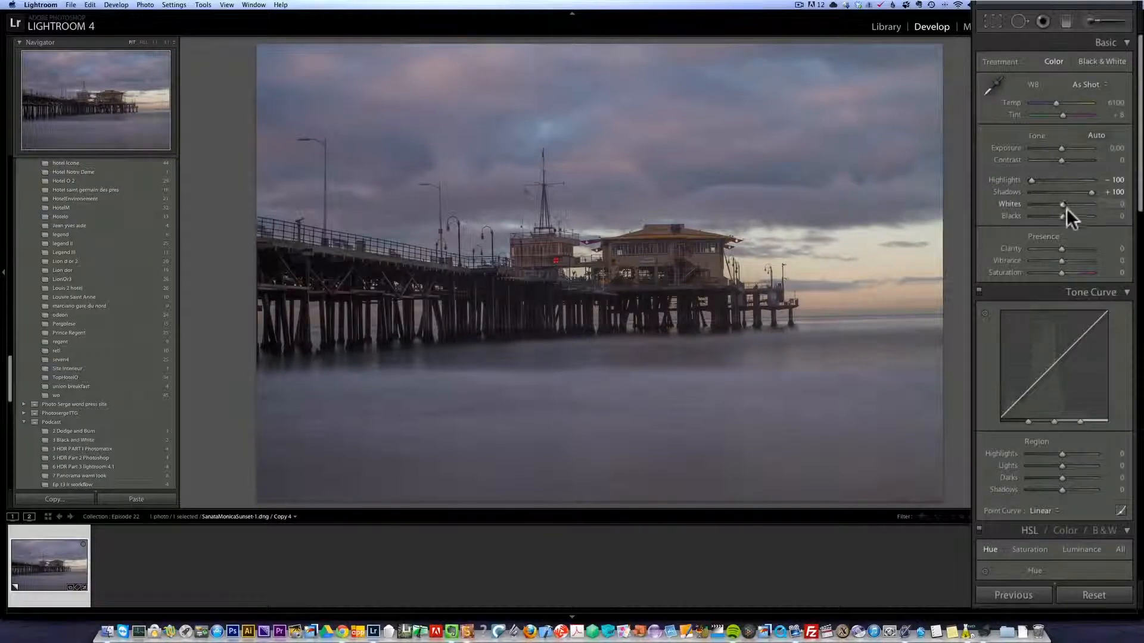
pyautogui.moveTo(1062, 205); pyautogui.dragTo(1081, 202)
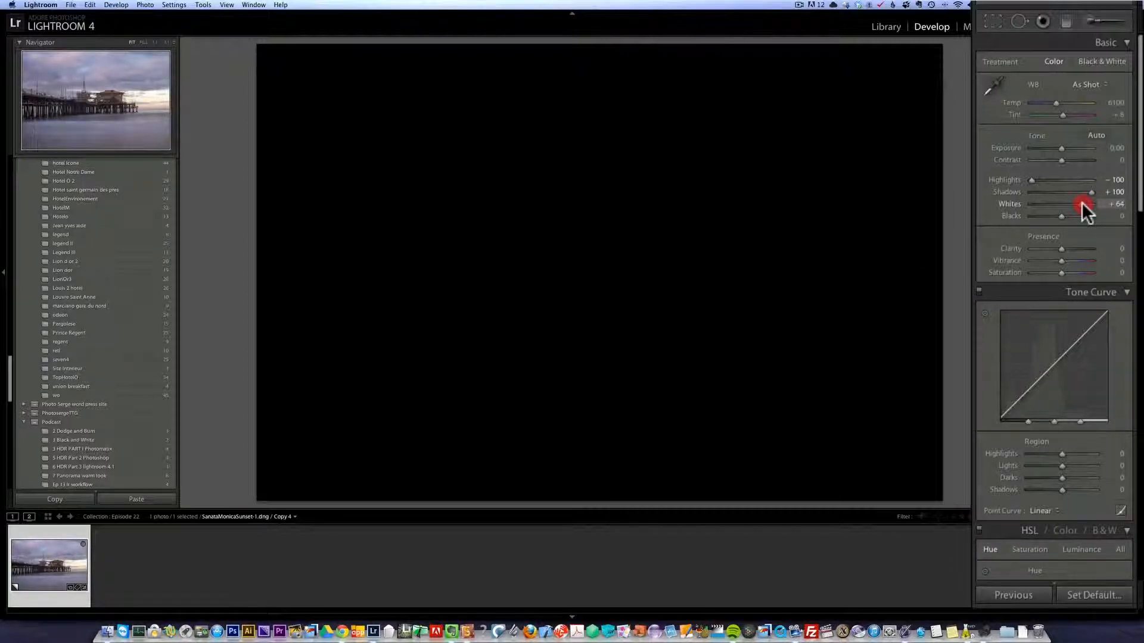
pyautogui.moveTo(1081, 202); pyautogui.dragTo(1050, 214)
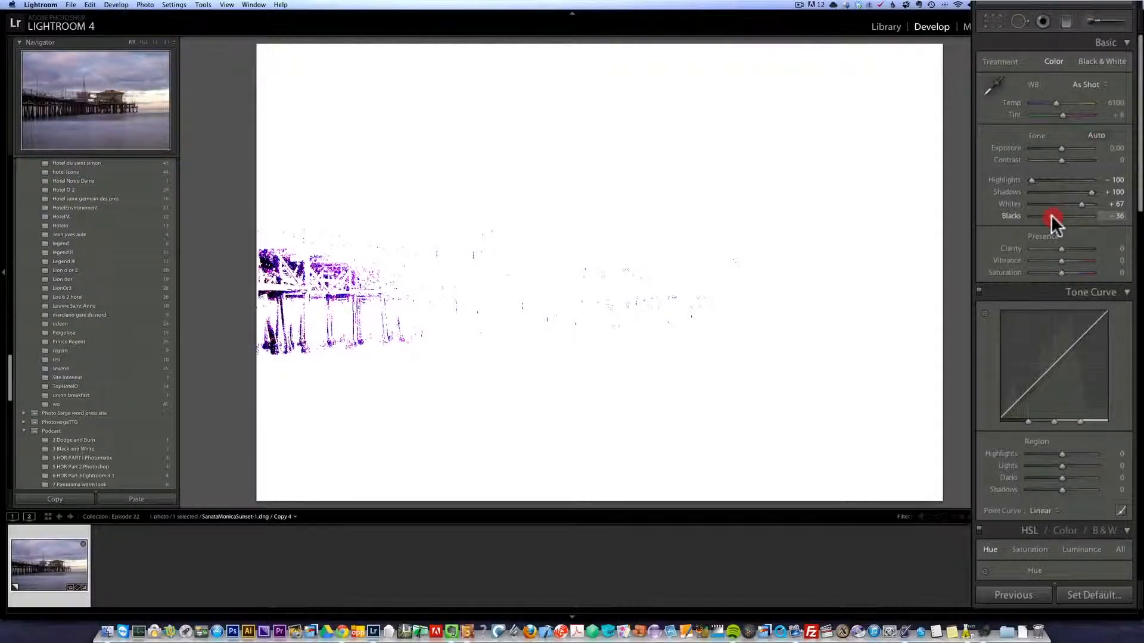
pyautogui.moveTo(1051, 214); pyautogui.dragTo(1051, 214)
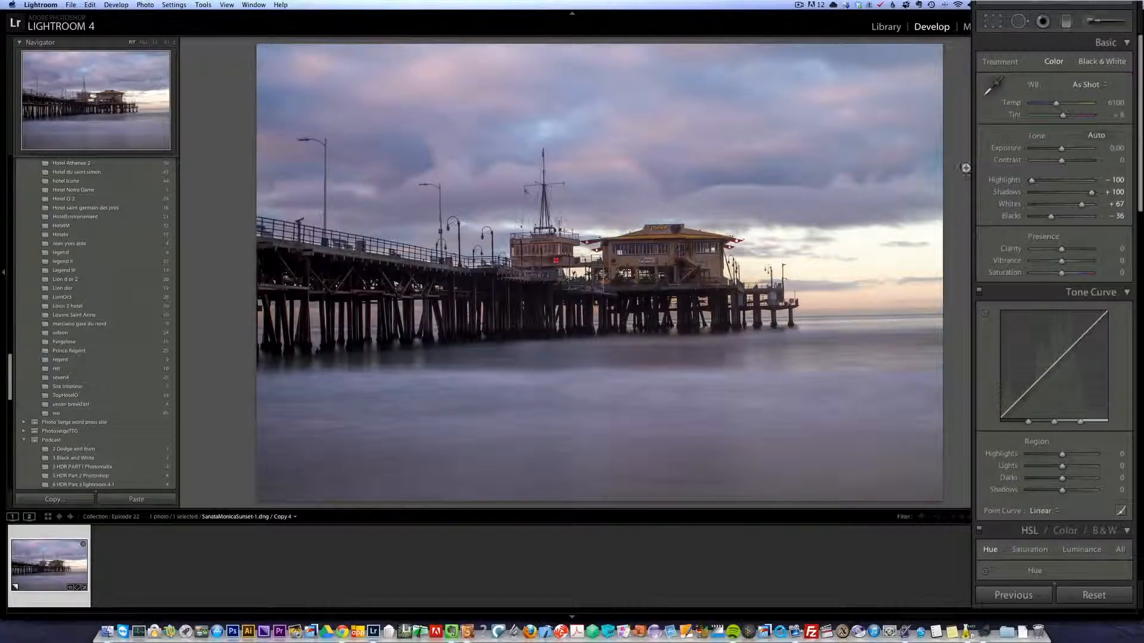
pyautogui.click(1077, 84)
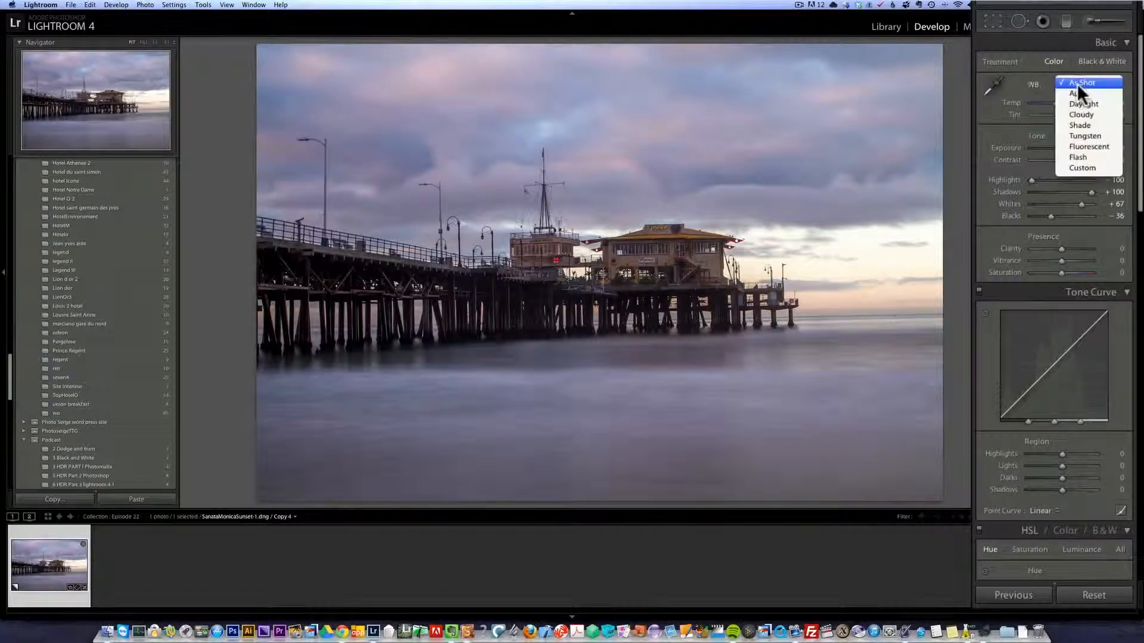
pyautogui.click(1089, 124)
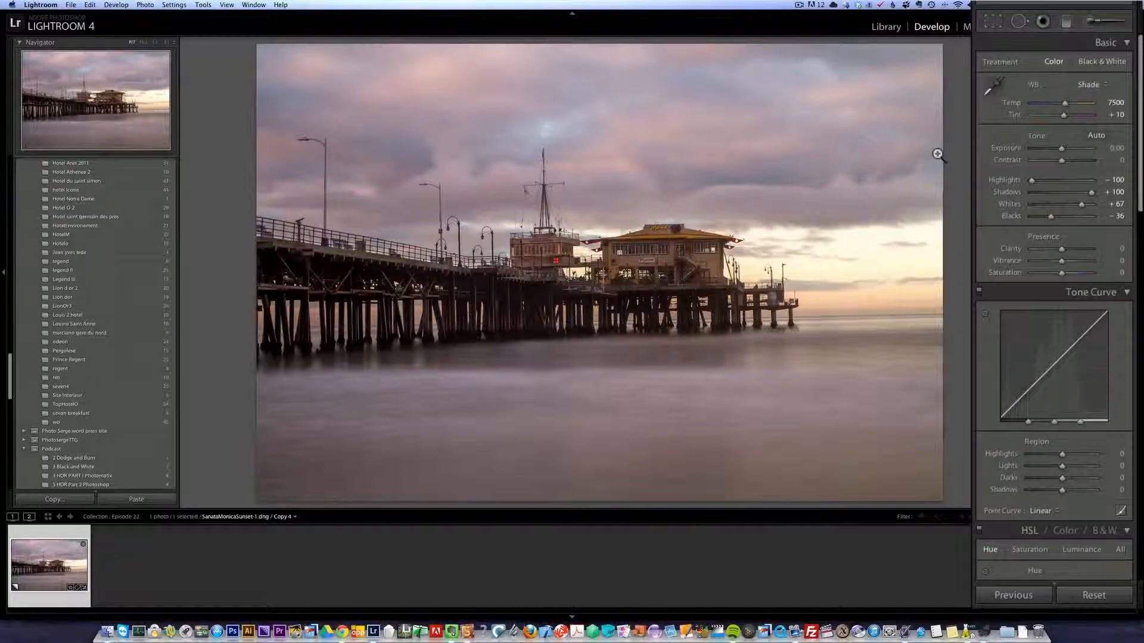
# Straighten the photo along the sea horizon with the Crop & Straighten tool.
pyautogui.click(994, 23)
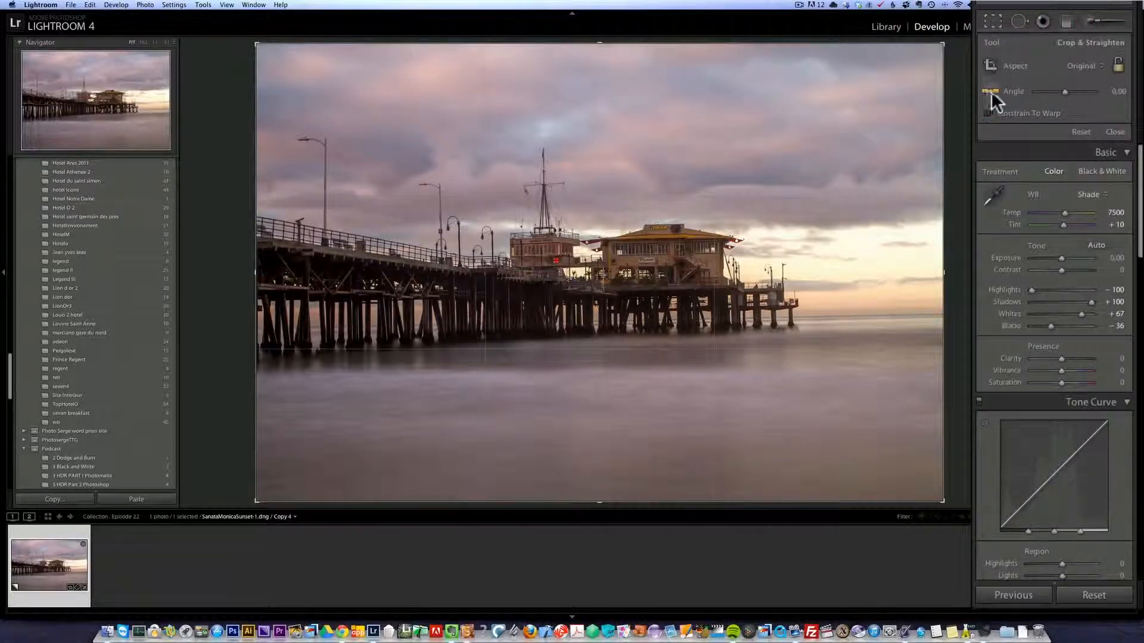
pyautogui.click(990, 91)
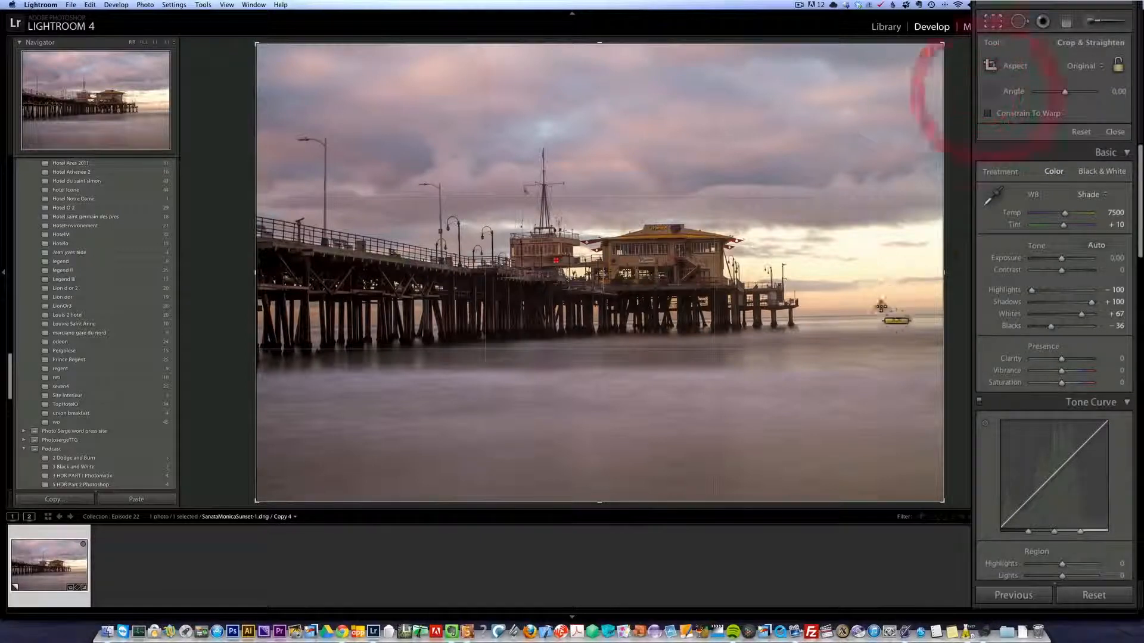
pyautogui.moveTo(906, 315); pyautogui.dragTo(356, 332)
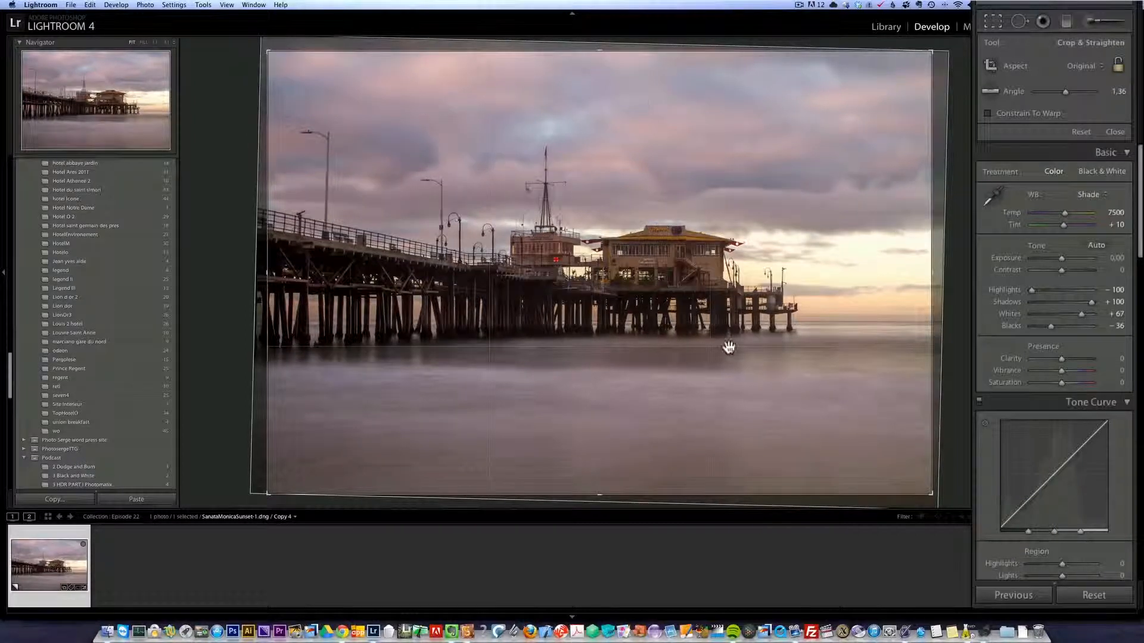
# Crop strips off the upper sky and lower water for a wider panoramic frame around the pier, and apply the crop.
pyautogui.moveTo(600, 52); pyautogui.dragTo(600, 62)
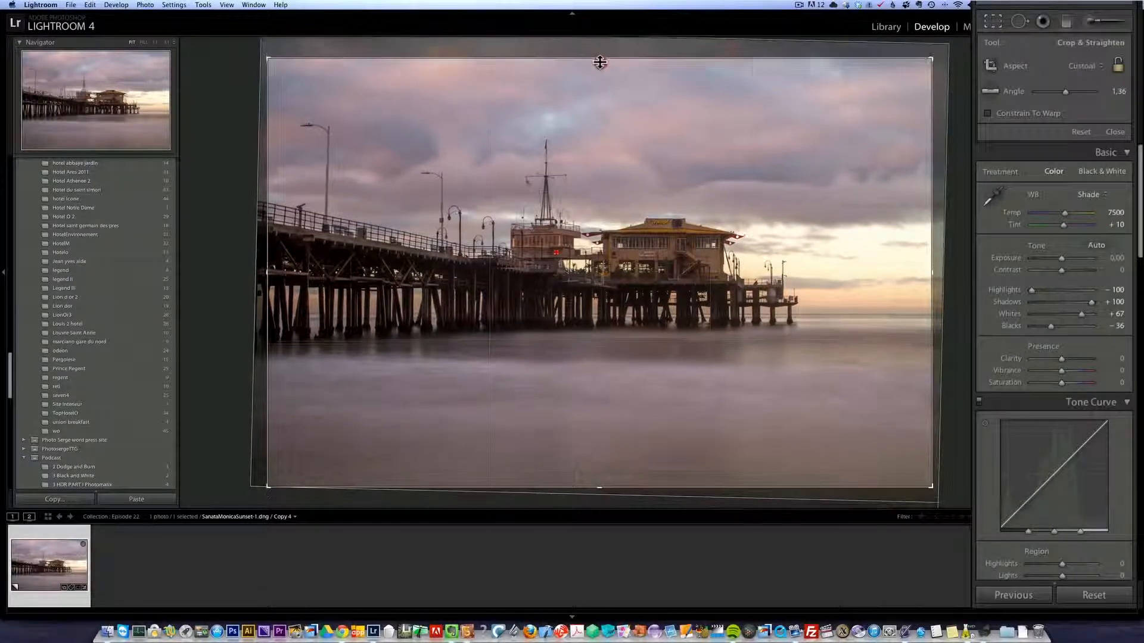
pyautogui.moveTo(581, 494); pyautogui.dragTo(599, 448)
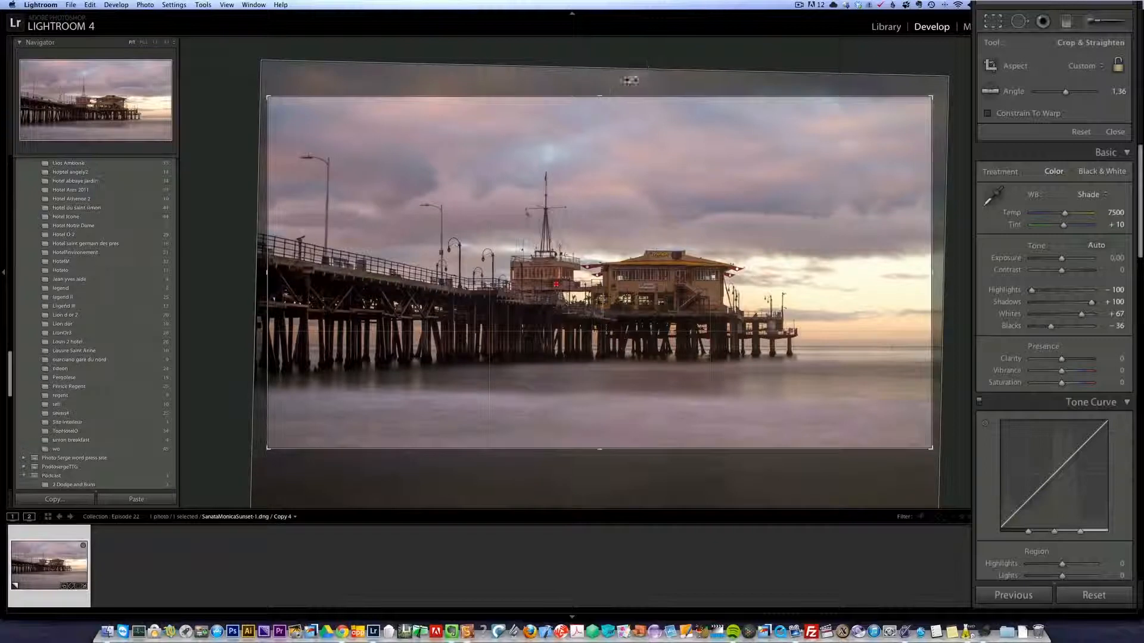
pyautogui.moveTo(602, 95); pyautogui.dragTo(602, 94)
pyautogui.moveTo(595, 453); pyautogui.dragTo(597, 447)
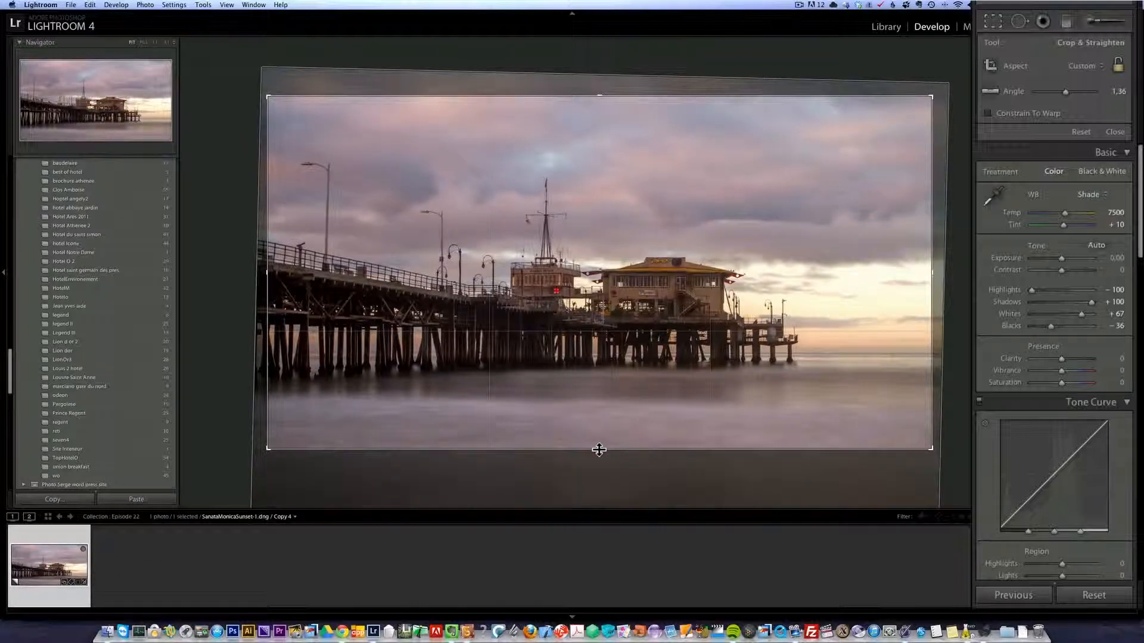
pyautogui.press('Return')
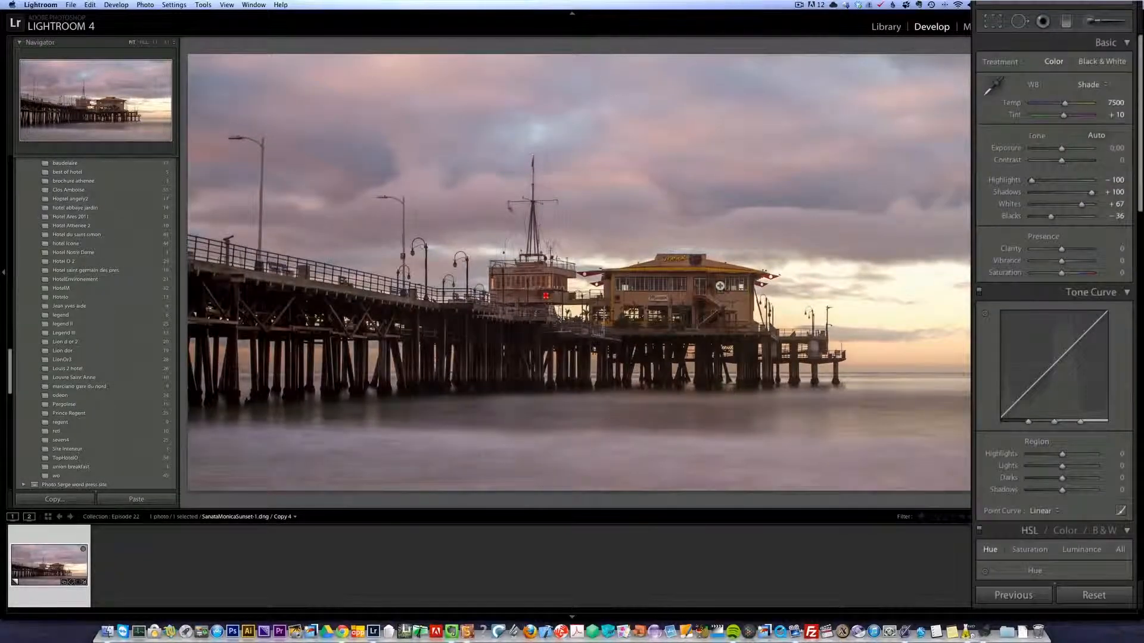
# Add a graduated filter with reset settings from the sky down to the pier deck, and set its Temp to −22.
pyautogui.click(1066, 21)
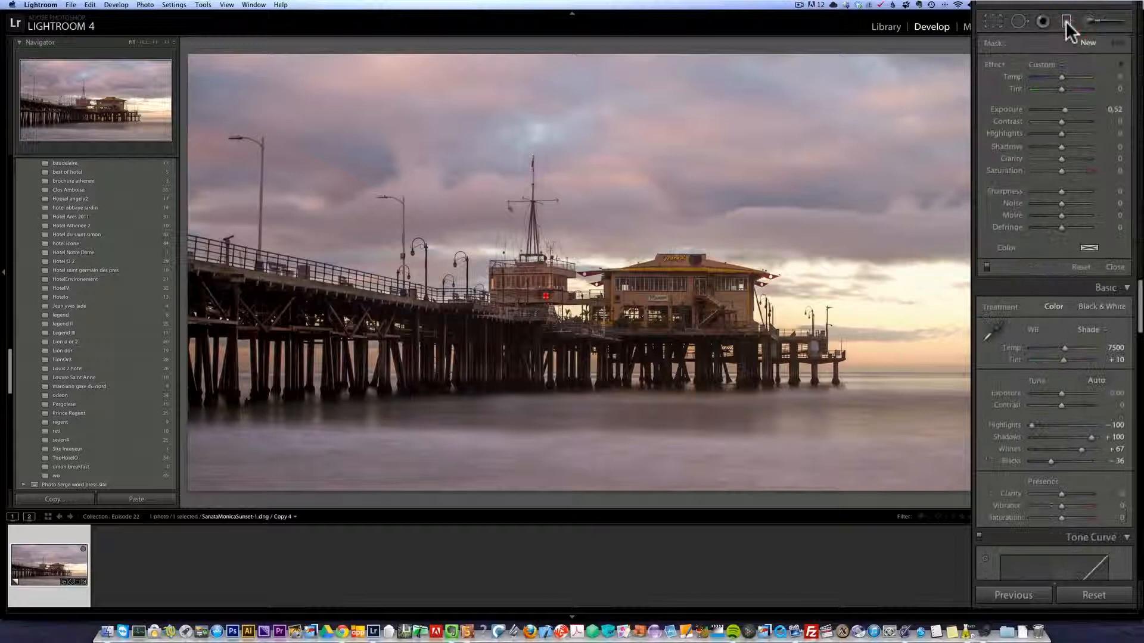
pyautogui.press('alt')
pyautogui.keyDown('alt'); pyautogui.click(996, 63); pyautogui.keyUp('alt')
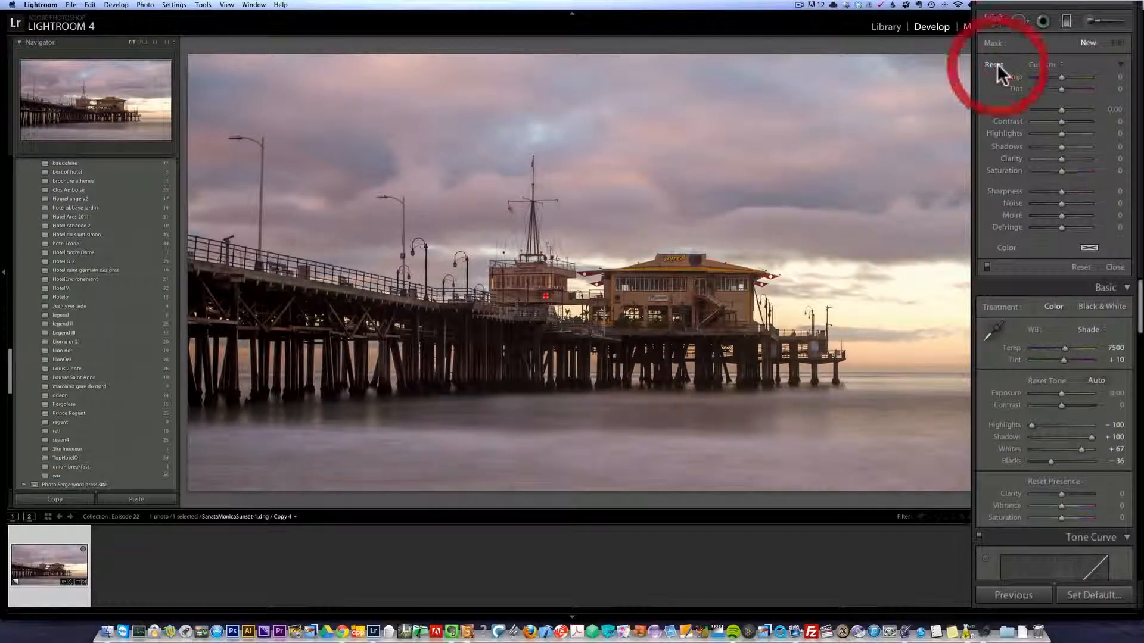
pyautogui.moveTo(588, 148); pyautogui.dragTo(587, 331)
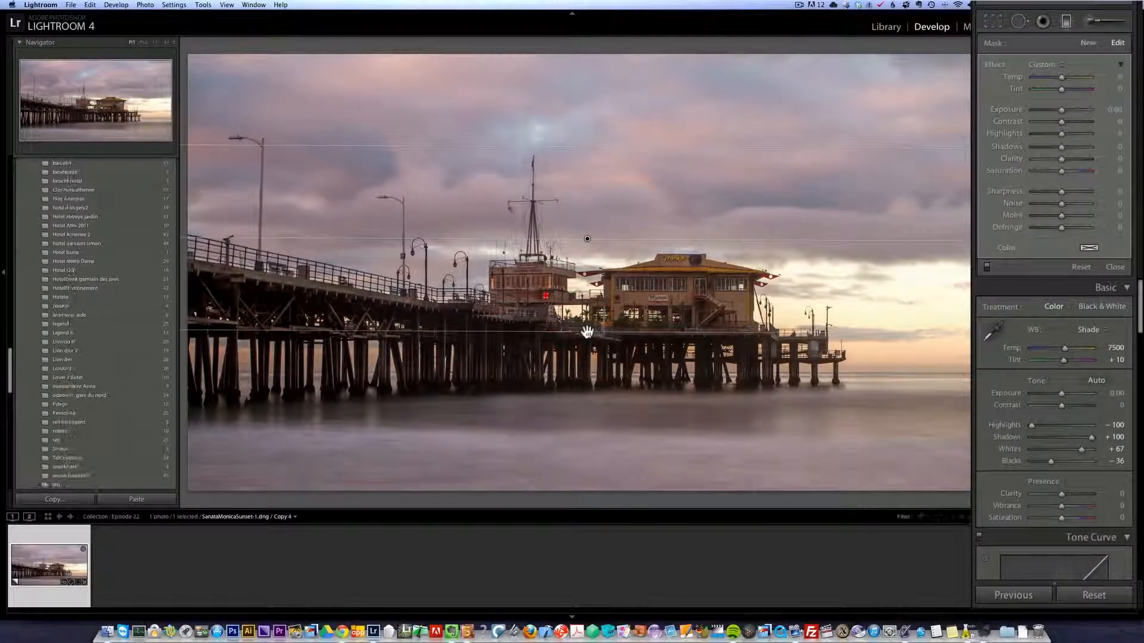
pyautogui.moveTo(1060, 75); pyautogui.dragTo(1054, 77)
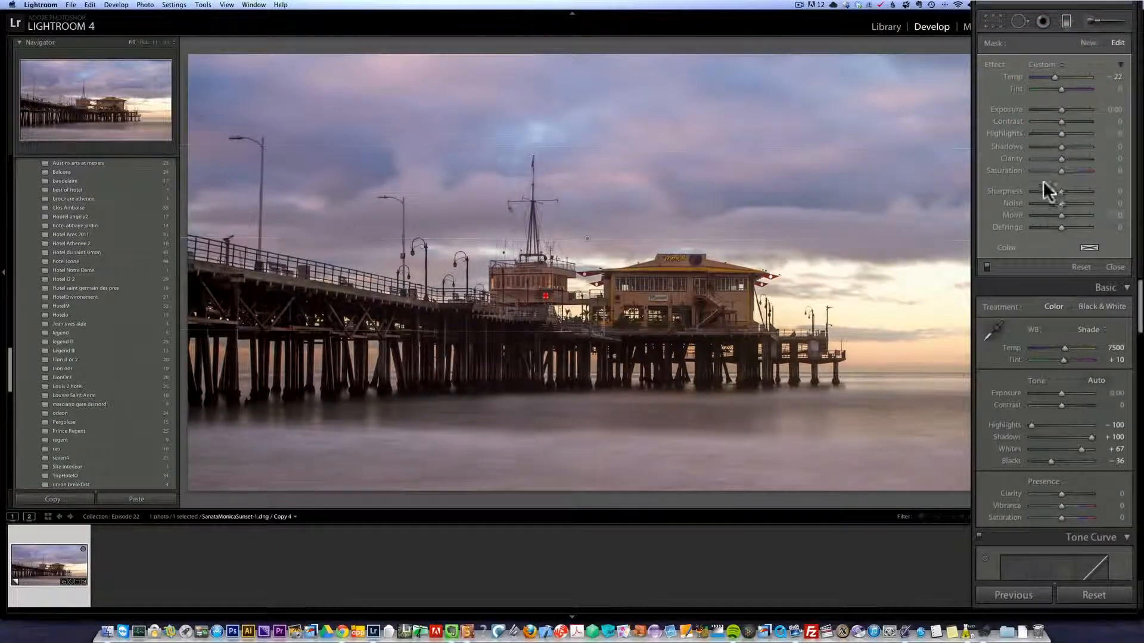
# Add a second graduated filter from the water up to the pier's pilings, with Temp 48 and Tint 18, and close the tool.
pyautogui.click(1088, 43)
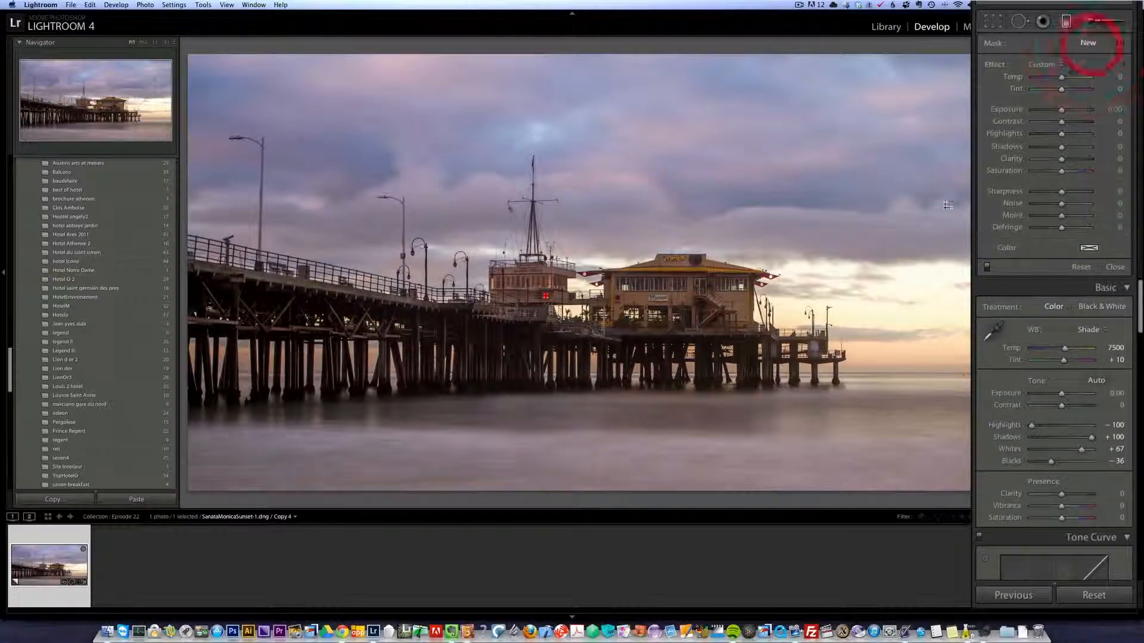
pyautogui.moveTo(605, 429); pyautogui.dragTo(605, 350)
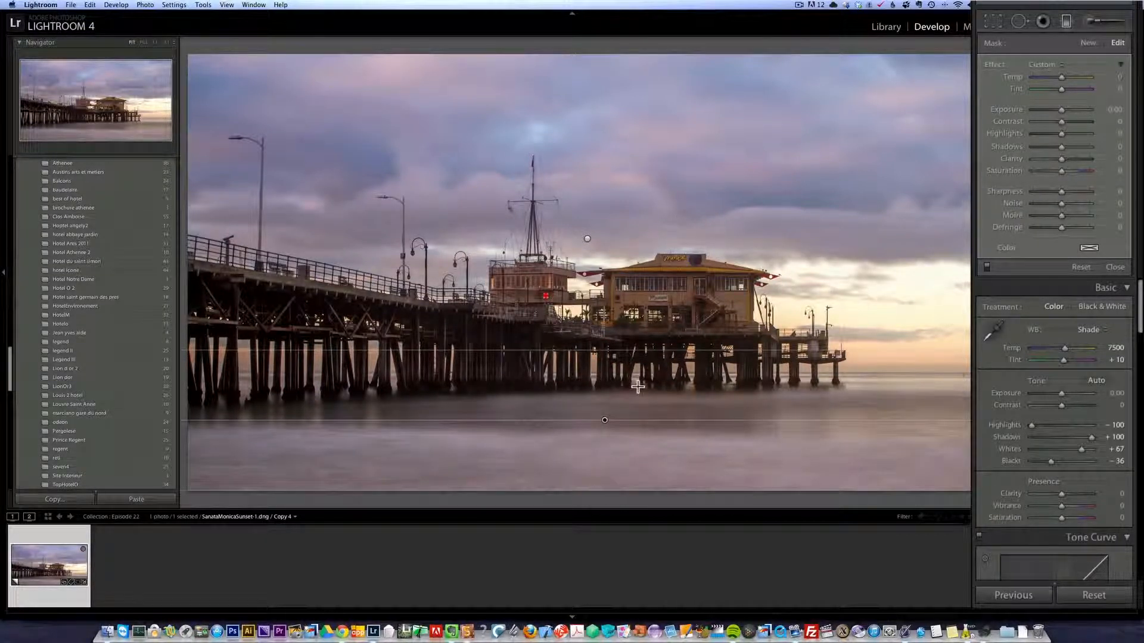
pyautogui.click(1071, 74)
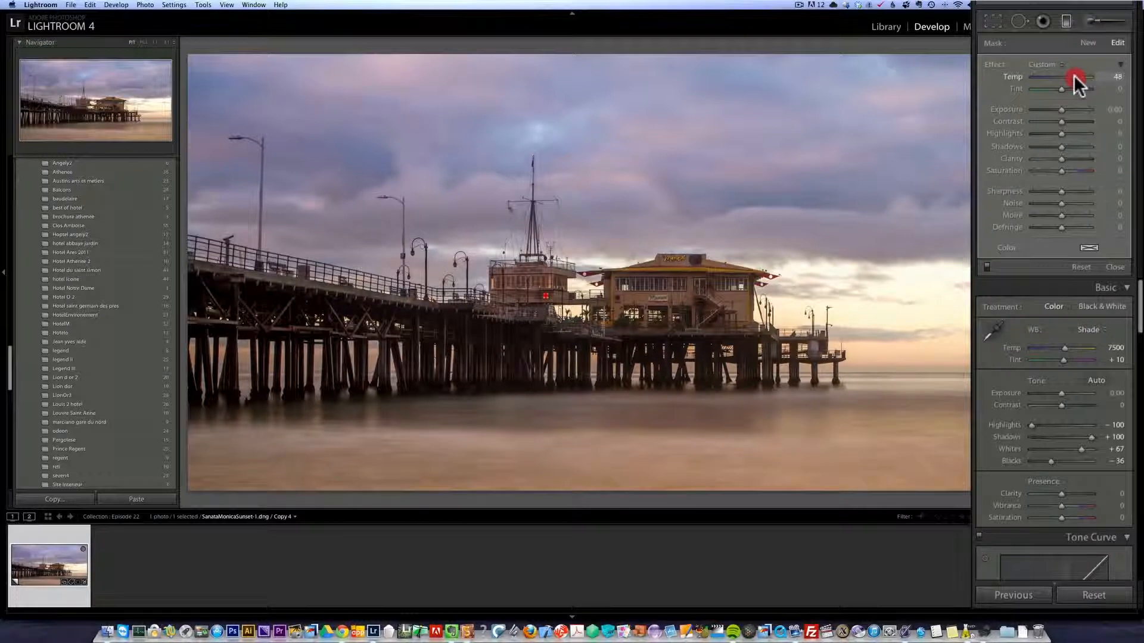
pyautogui.click(1063, 90)
pyautogui.moveTo(1067, 91); pyautogui.dragTo(1067, 91)
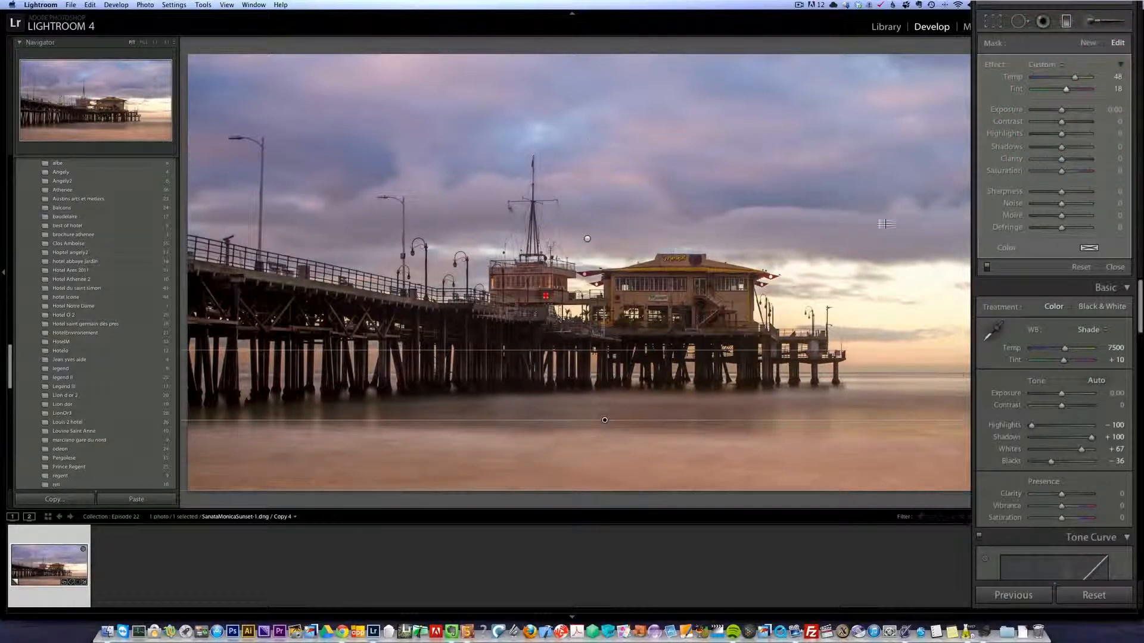
pyautogui.click(1112, 268)
# Raise Contrast to +38 and set the camera calibration profile to Camera Landscape.
pyautogui.click(1071, 160)
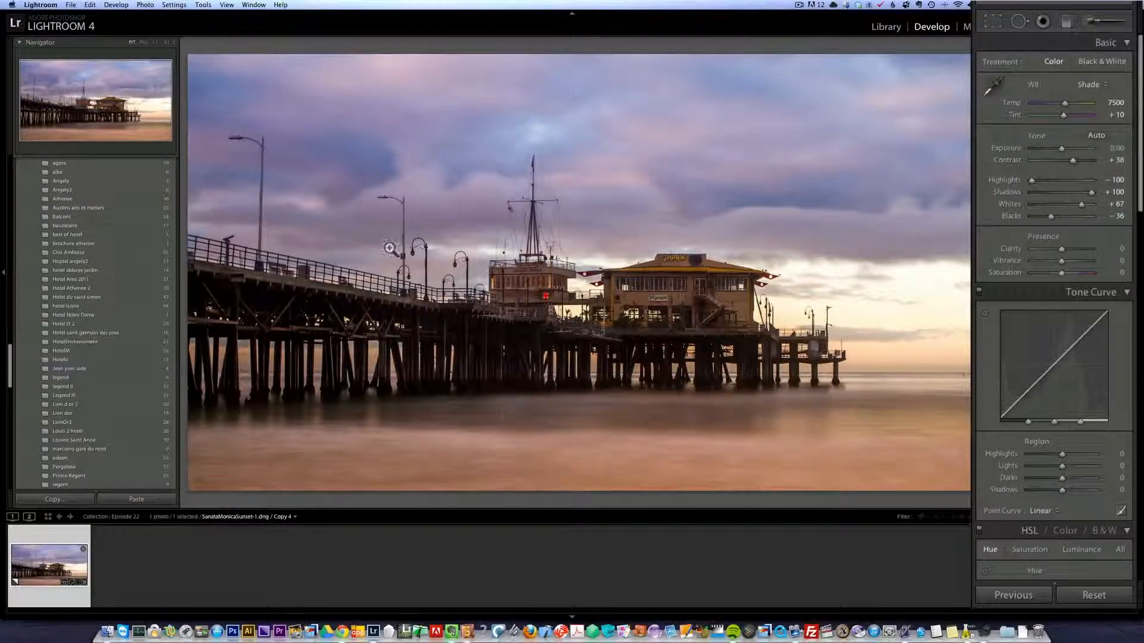
pyautogui.moveTo(1139, 203); pyautogui.dragTo(1140, 571)
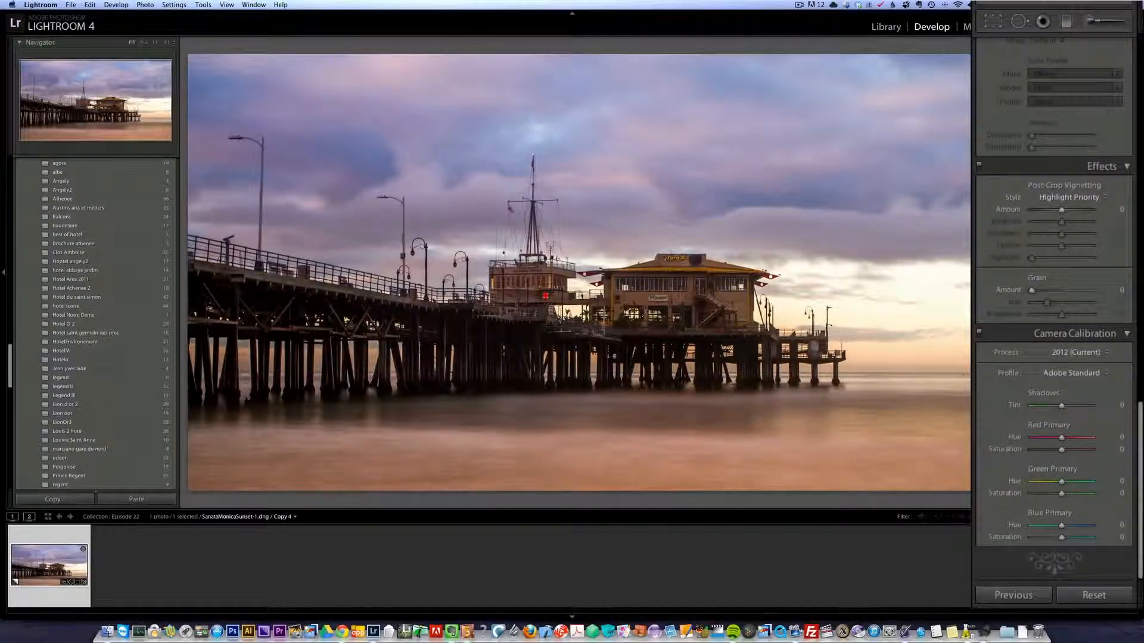
pyautogui.click(1081, 373)
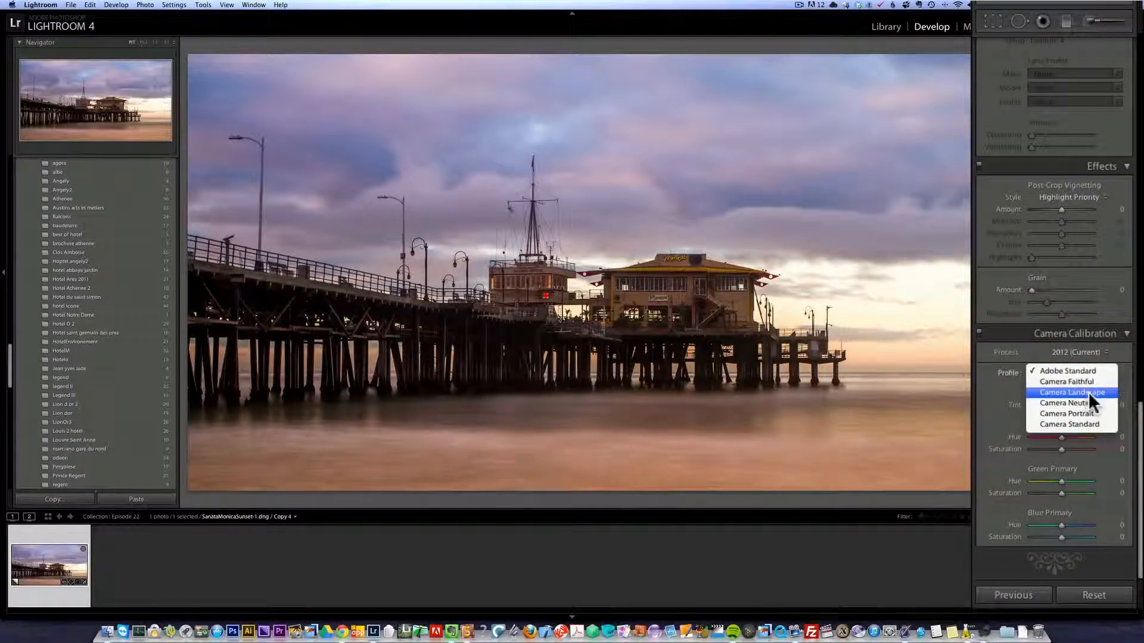
pyautogui.click(1088, 392)
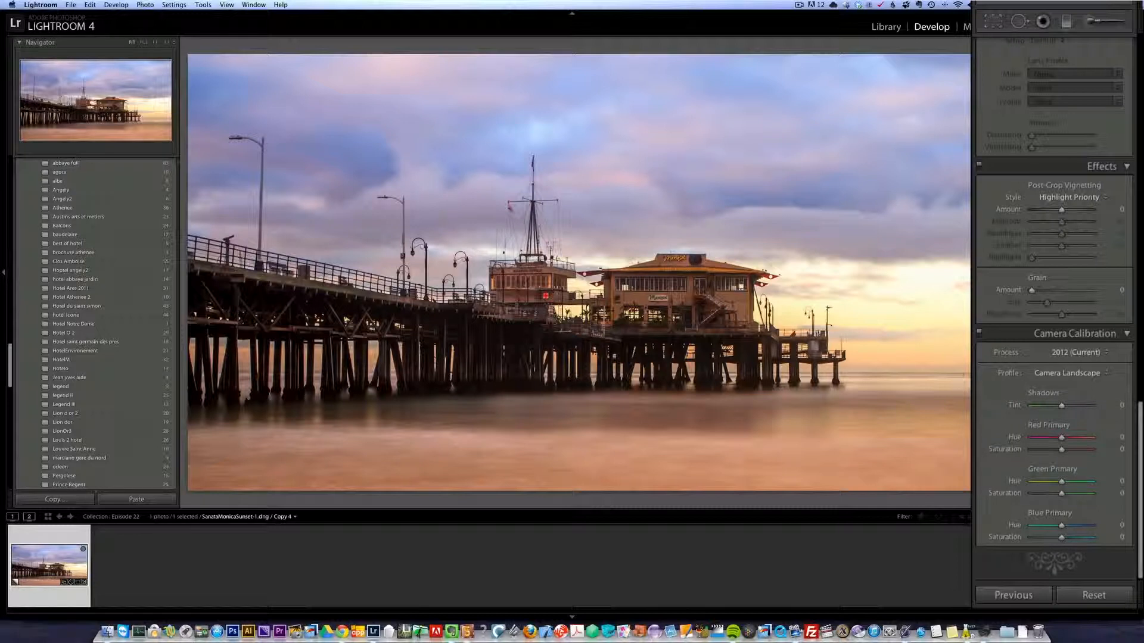
# Paint with a size 22 adjustment brush at Temp 55 and Tint 58 over the sunset sky and pier along the horizon.
pyautogui.scroll(5, 1136, 434)
pyautogui.scroll(5, 1060, 298)
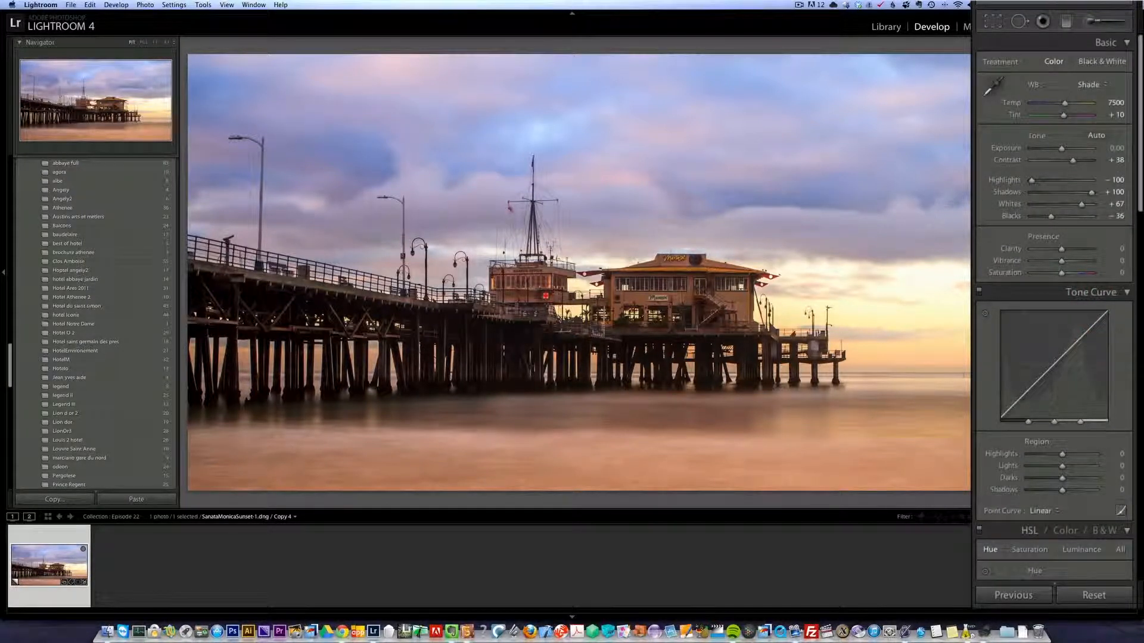
pyautogui.click(1082, 21)
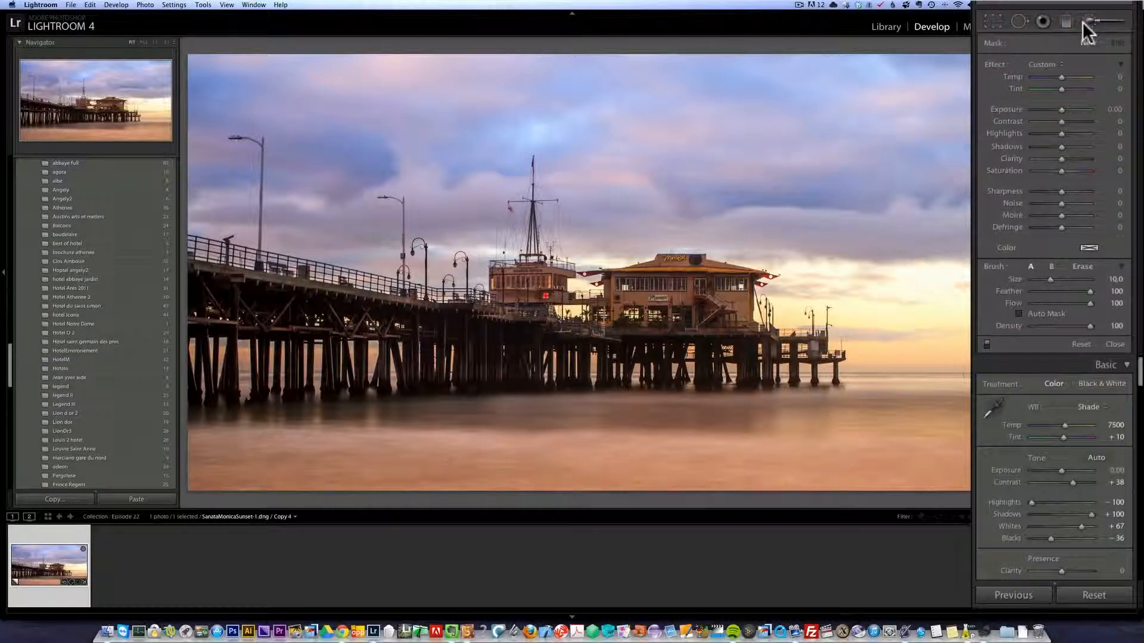
pyautogui.scroll(4, 904, 295)
pyautogui.scroll(1, 917, 321)
pyautogui.click(1075, 77)
pyautogui.click(1074, 87)
pyautogui.scroll(2, 931, 299)
pyautogui.scroll(5, 964, 311)
pyautogui.moveTo(855, 316)
pyautogui.mouseDown()
pyautogui.moveTo(685, 316)
pyautogui.moveTo(611, 336)
pyautogui.mouseUp()
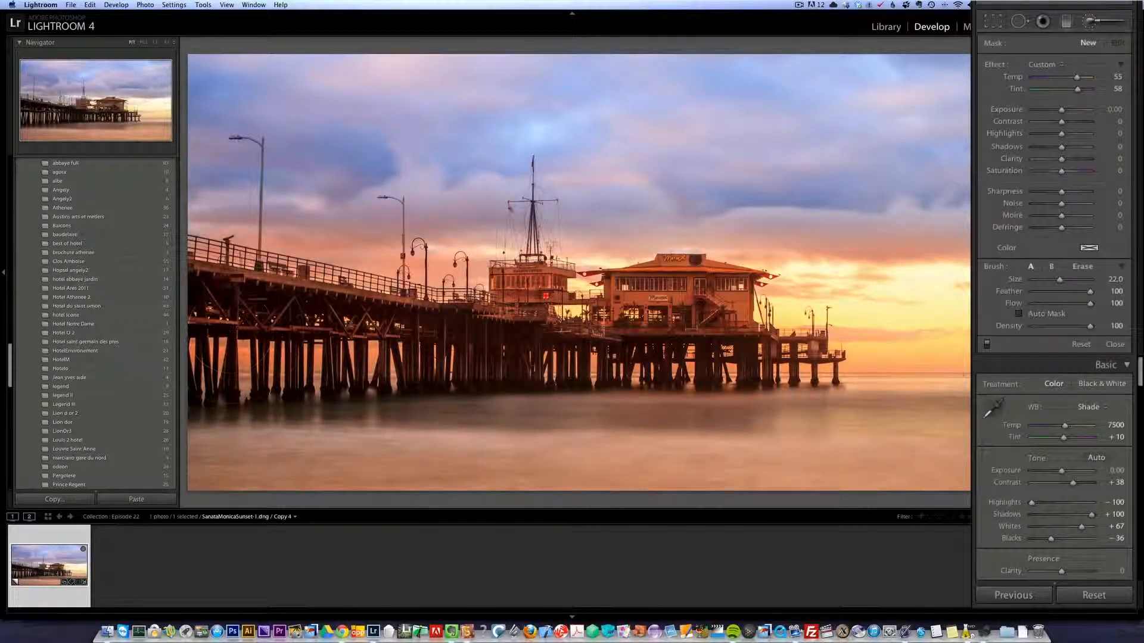
pyautogui.moveTo(954, 360); pyautogui.dragTo(989, 348)
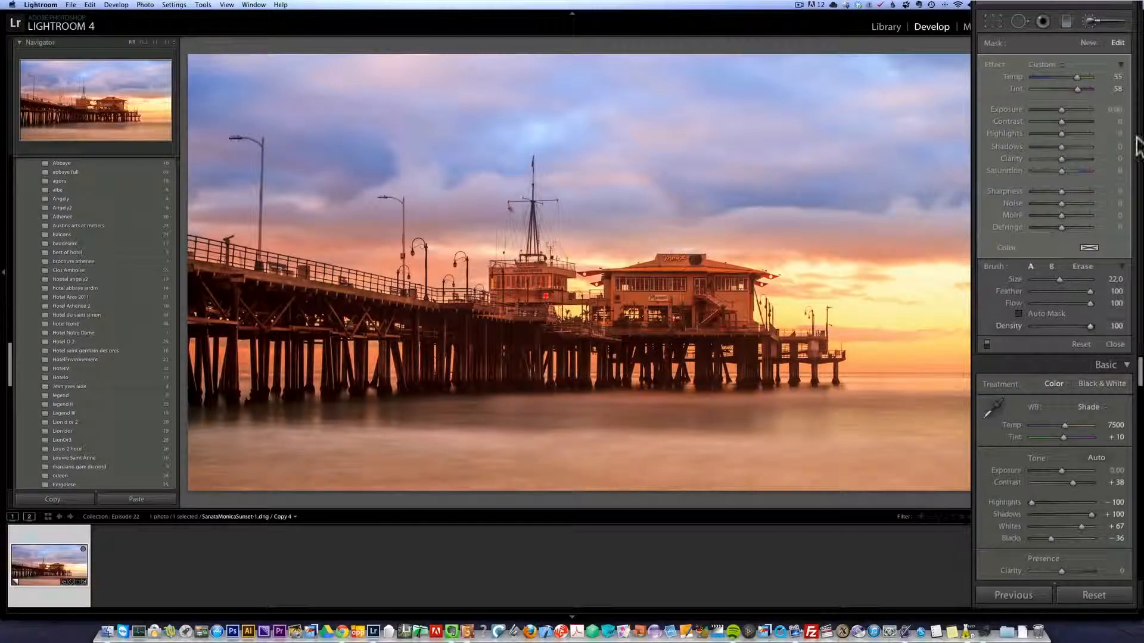
# Set the sunset brush adjustment's Exposure to −0.24 and Tint to 72.
pyautogui.click(1062, 111)
pyautogui.moveTo(1061, 112); pyautogui.dragTo(1059, 109)
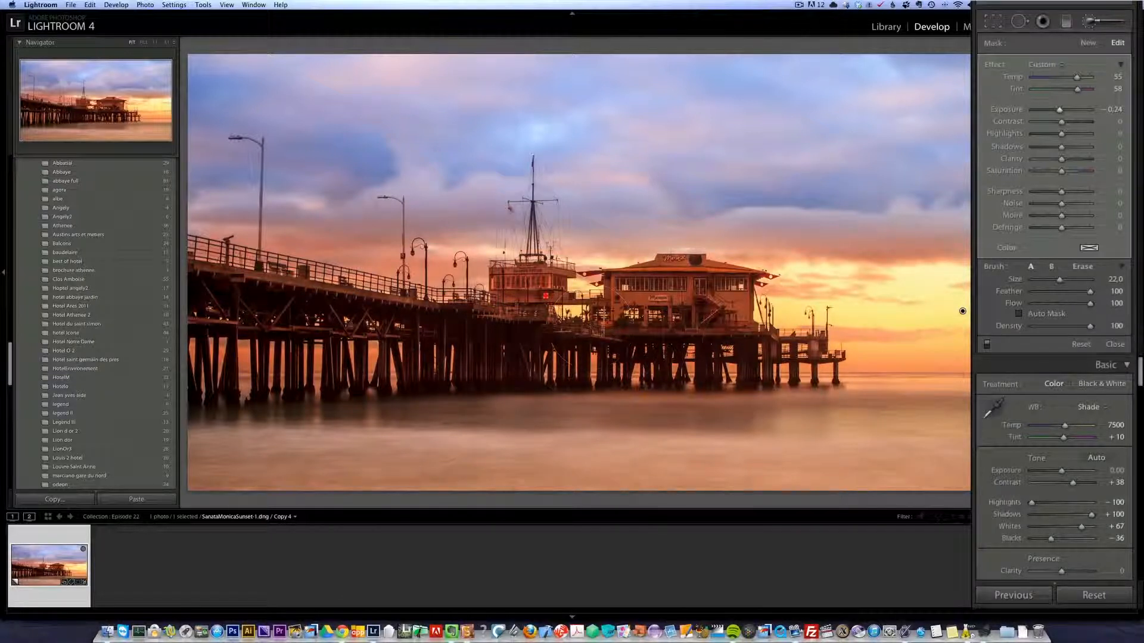
pyautogui.click(1083, 89)
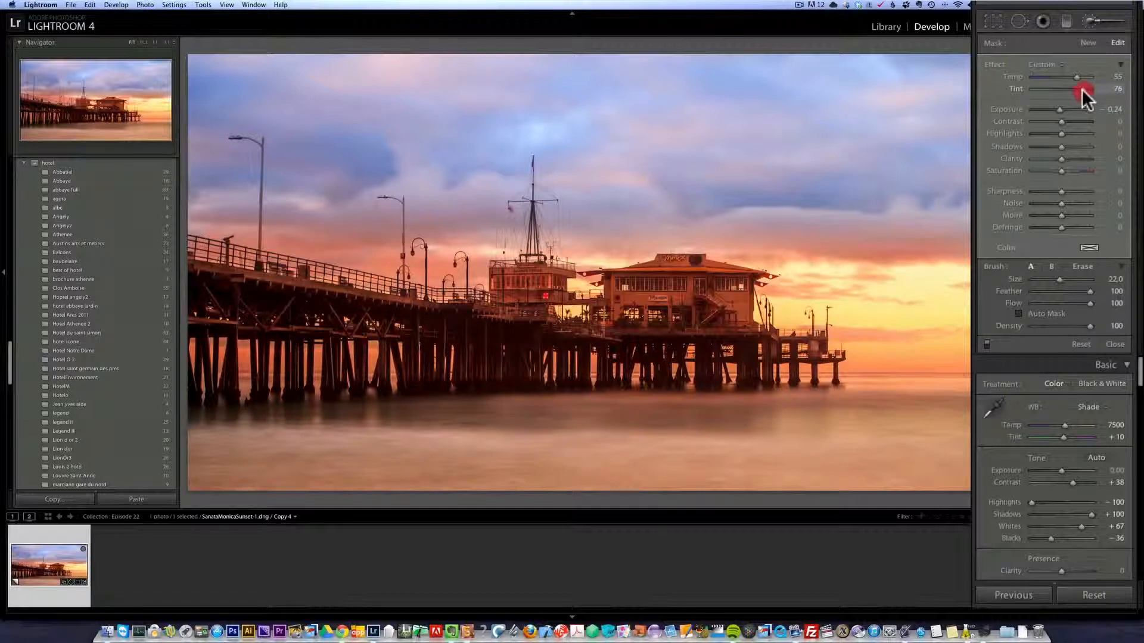
pyautogui.moveTo(1081, 89); pyautogui.dragTo(1081, 88)
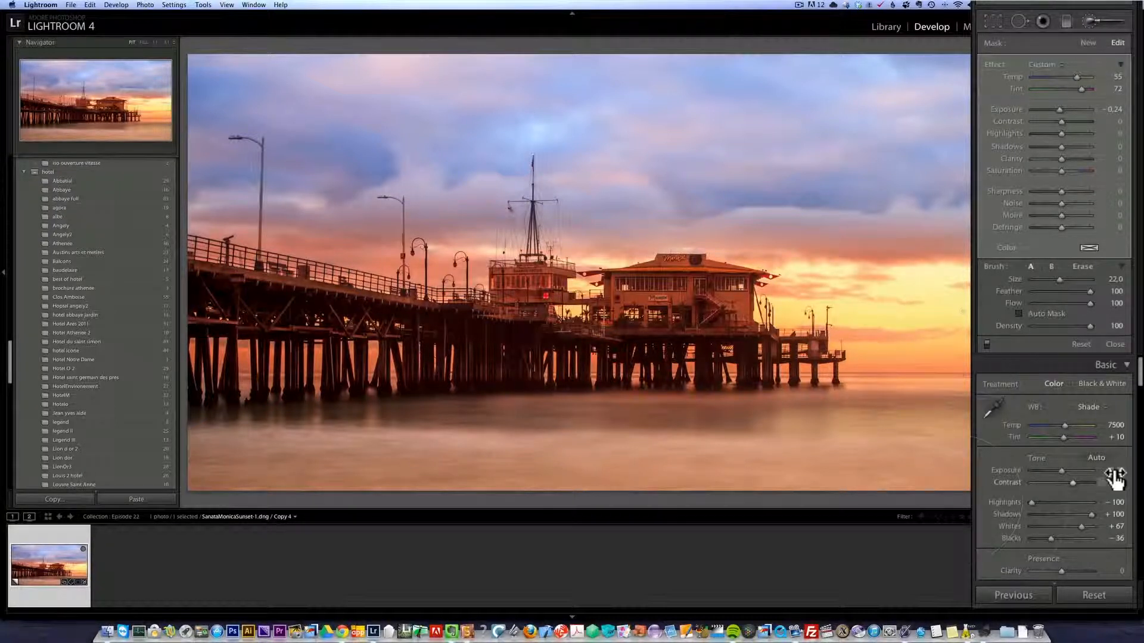
# Close the adjustment brush and raise the photo's Vibrance to +29.
pyautogui.click(1115, 344)
pyautogui.click(1098, 293)
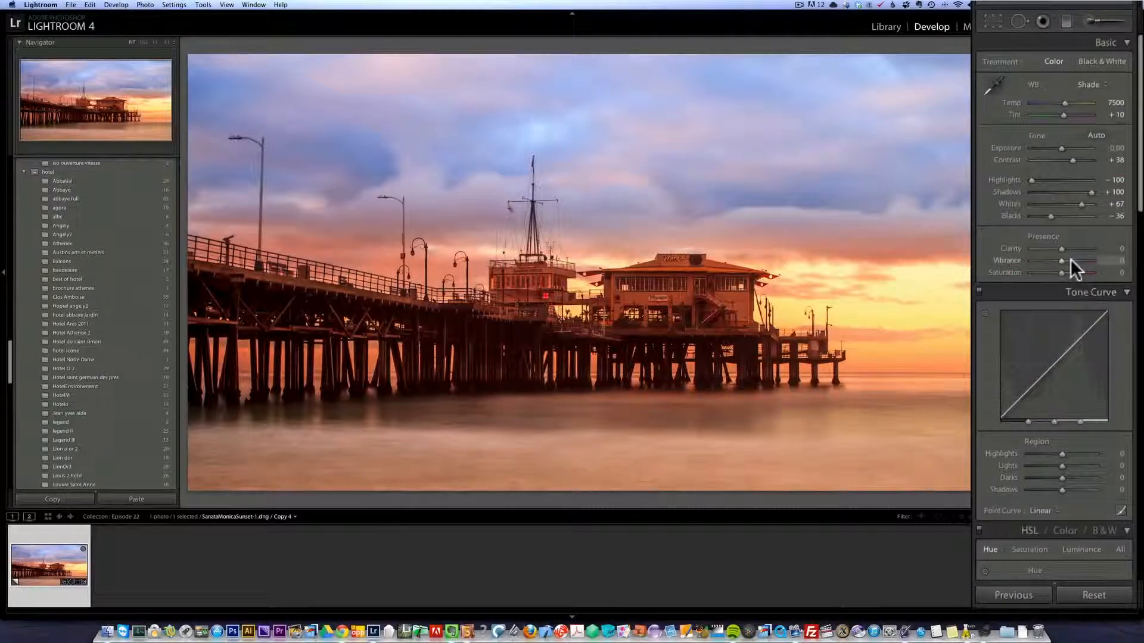
pyautogui.moveTo(1063, 258); pyautogui.dragTo(1073, 258)
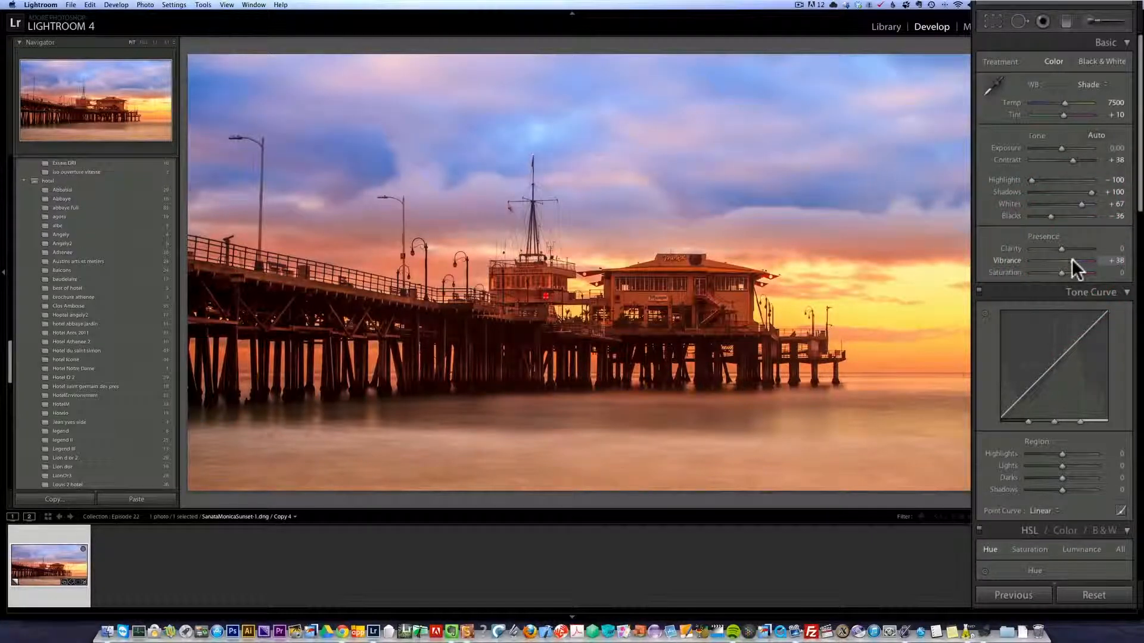
pyautogui.click(1071, 260)
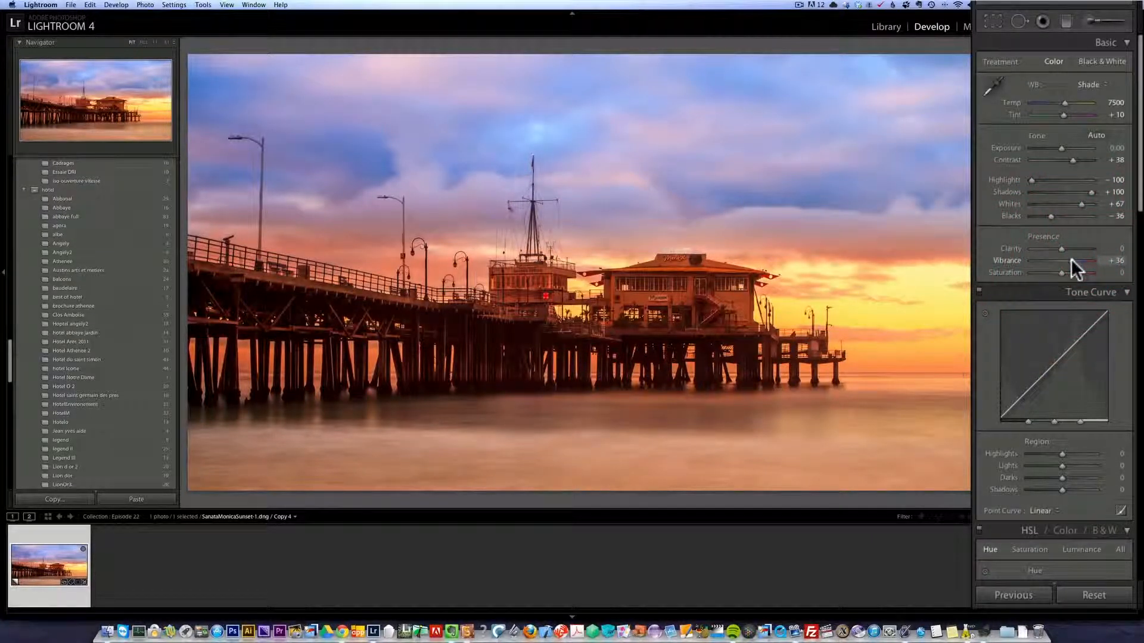
pyautogui.click(1069, 260)
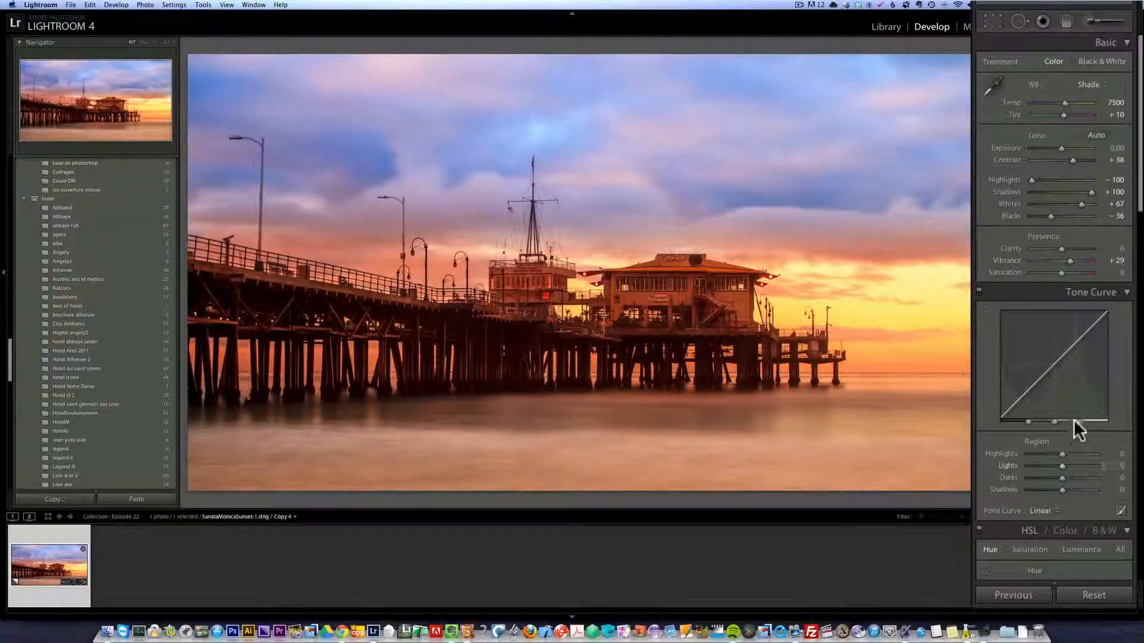
# Darken the photo's edges with a Highlight Priority post-crop vignette at Amount −16.
pyautogui.scroll(-10, 1074, 419)
pyautogui.scroll(-8, 1074, 422)
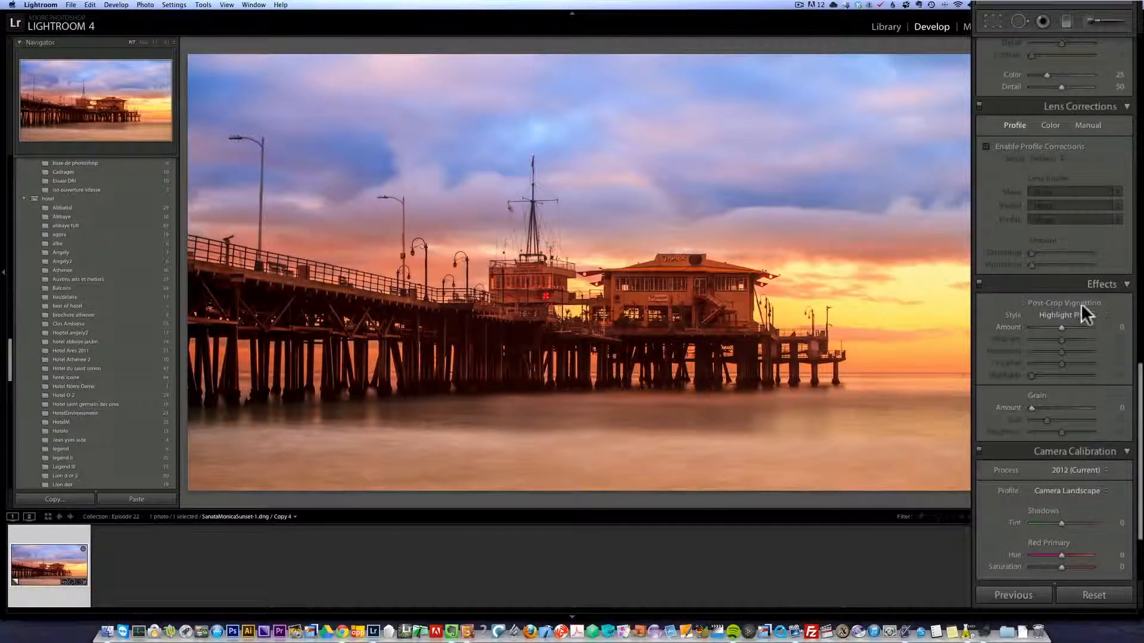
pyautogui.moveTo(1060, 326); pyautogui.dragTo(1056, 325)
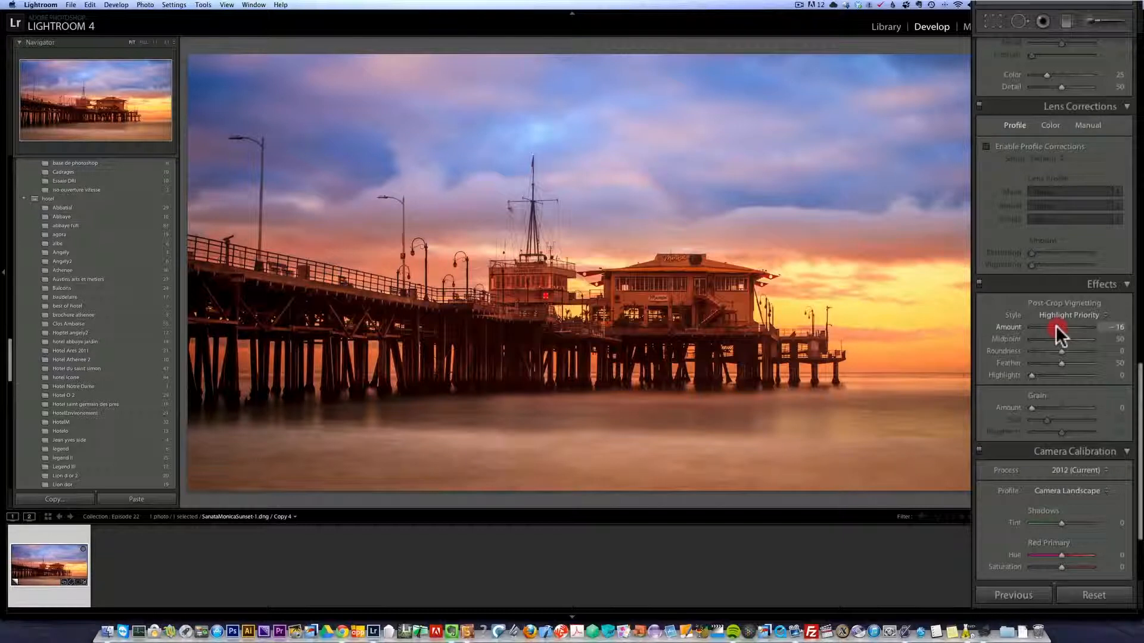
# Reset the adjustment brush effects, set Exposure to 0.61, and paint over the pier building with the brush reduced to size 17, then 14.
pyautogui.scroll(8, 1003, 294)
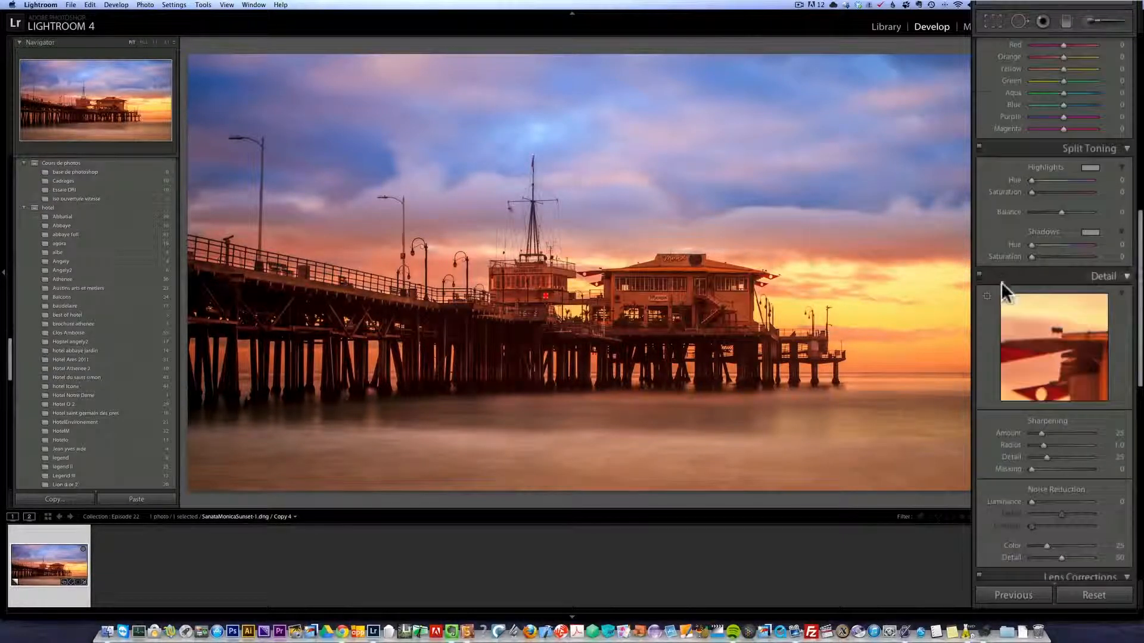
pyautogui.scroll(10, 1001, 283)
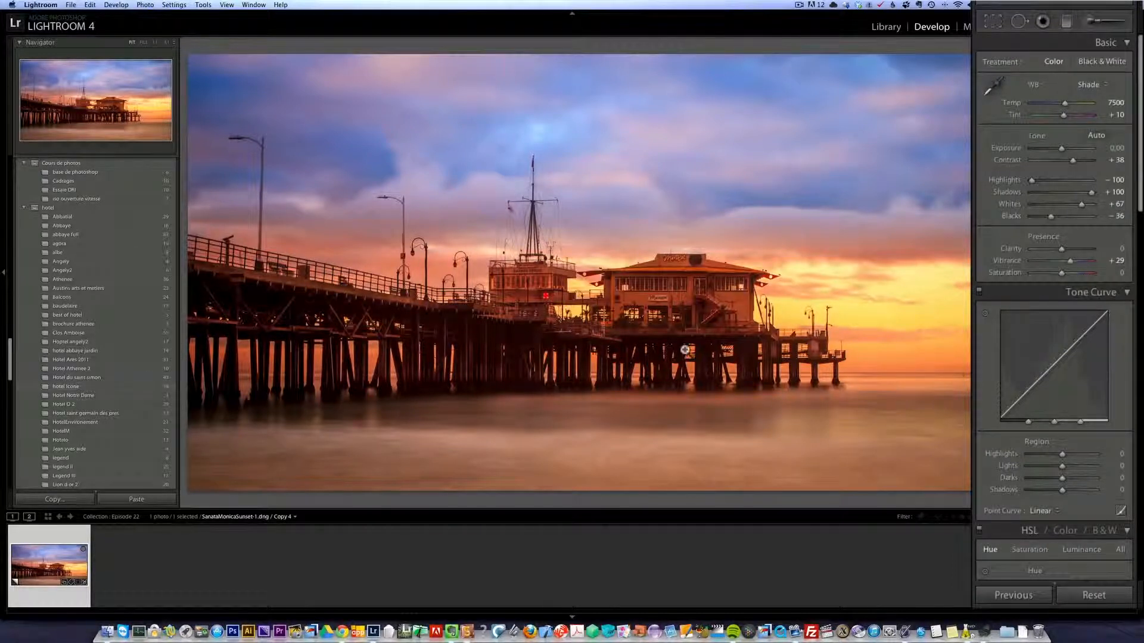
pyautogui.click(1092, 23)
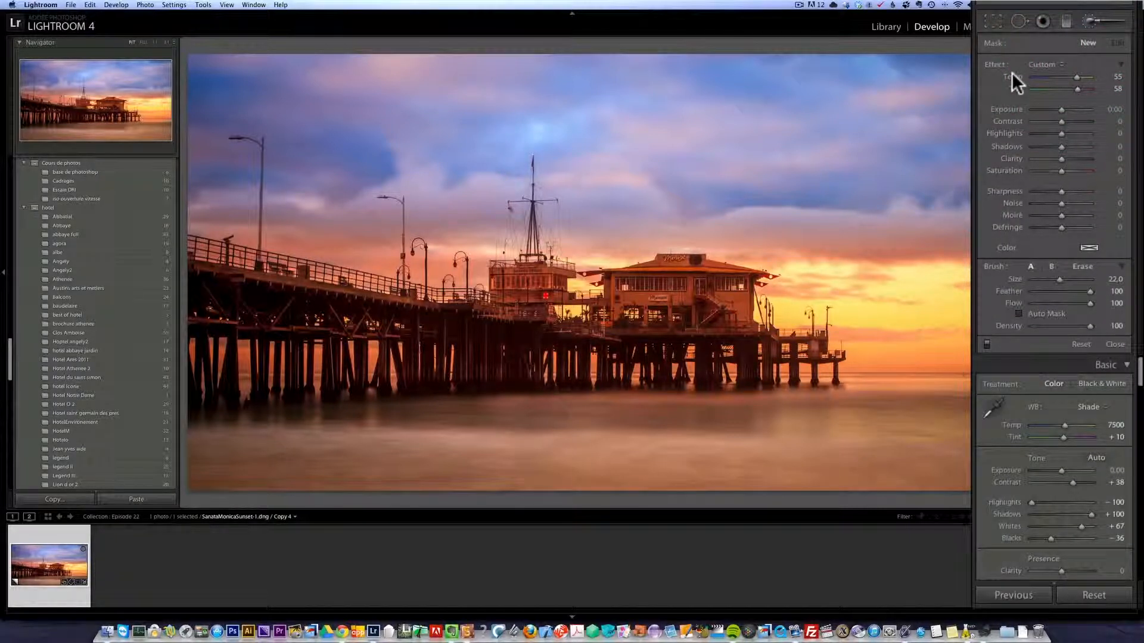
pyautogui.keyDown('alt'); pyautogui.click(998, 63); pyautogui.keyUp('alt')
pyautogui.moveTo(1063, 108); pyautogui.dragTo(1065, 109)
pyautogui.scroll(-3, 642, 303)
pyautogui.click(642, 303)
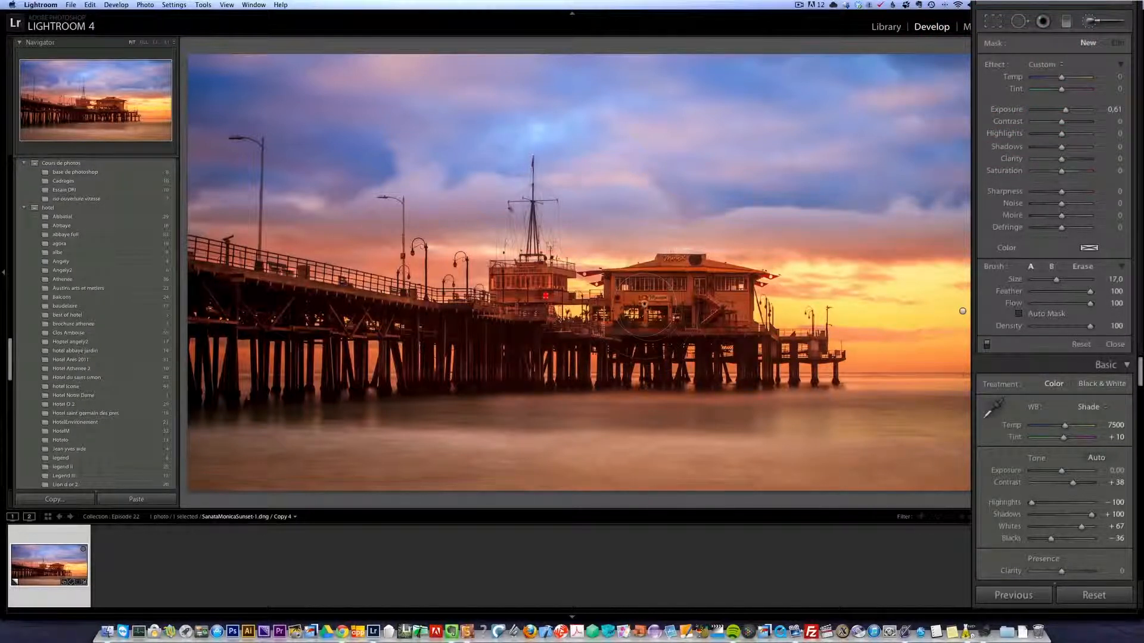
pyautogui.scroll(-2, 487, 336)
pyautogui.scroll(-3, 488, 337)
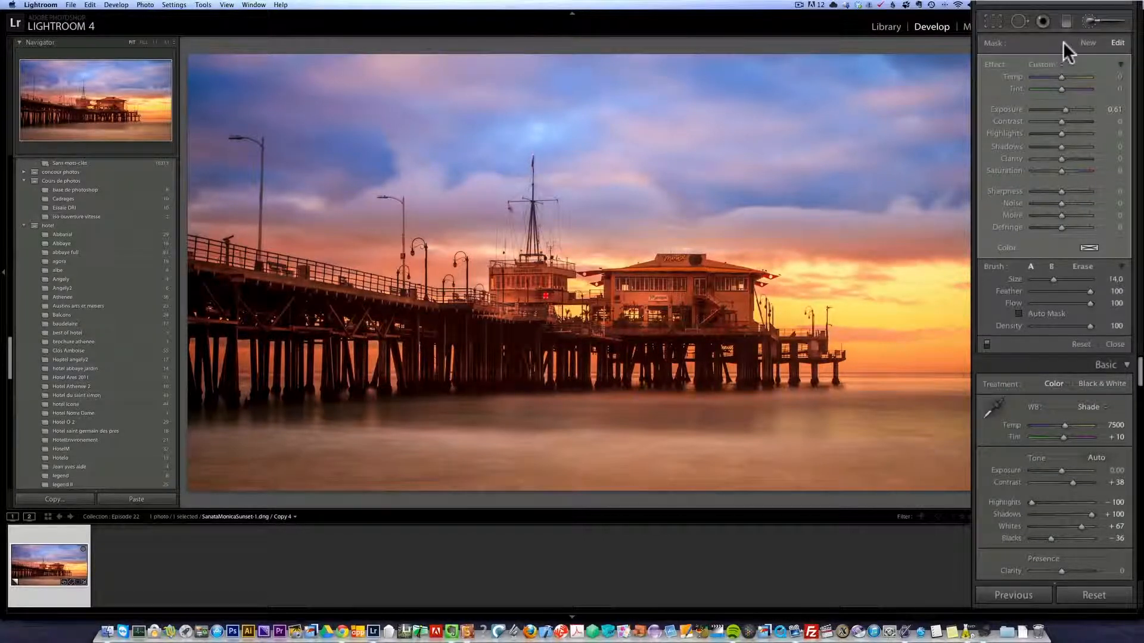
# Start a new brush mask with Flow 62 and Density 66, brighten the clouds at Exposure 0.61 with a size 9 brush, and close the tool.
pyautogui.click(1086, 42)
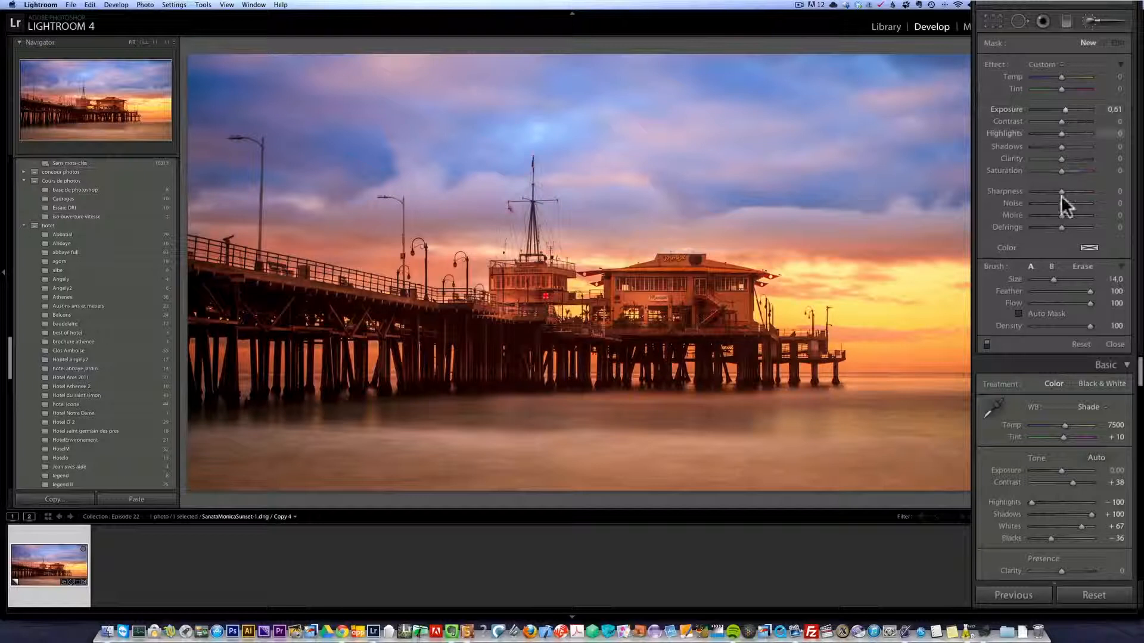
pyautogui.click(1067, 303)
pyautogui.click(1070, 325)
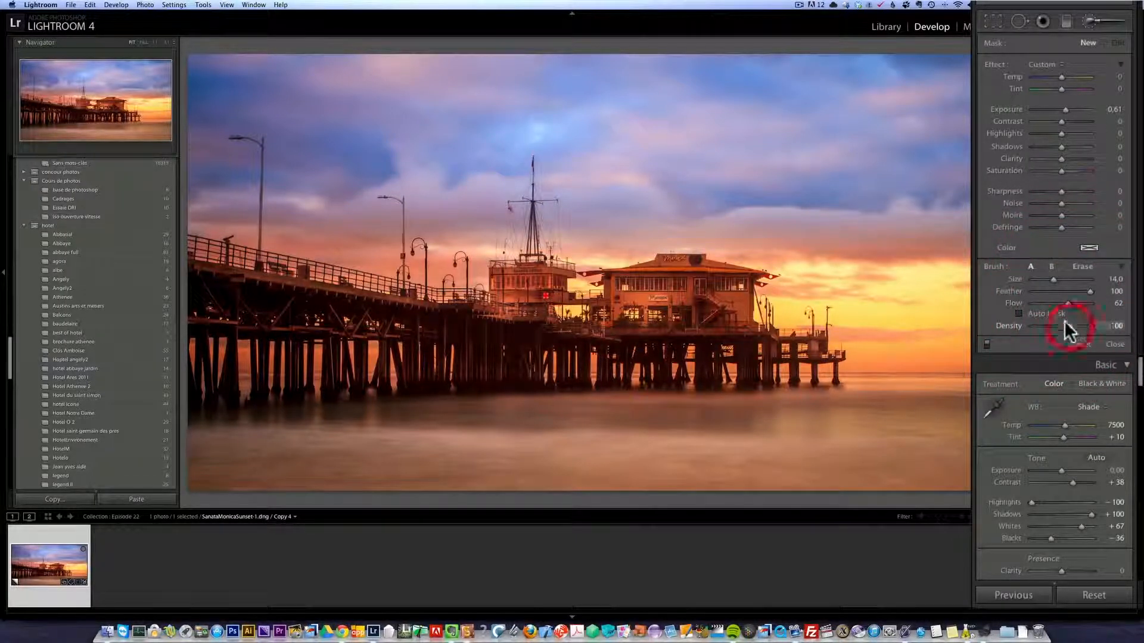
pyautogui.scroll(-5, 594, 128)
pyautogui.moveTo(201, 201); pyautogui.dragTo(329, 204)
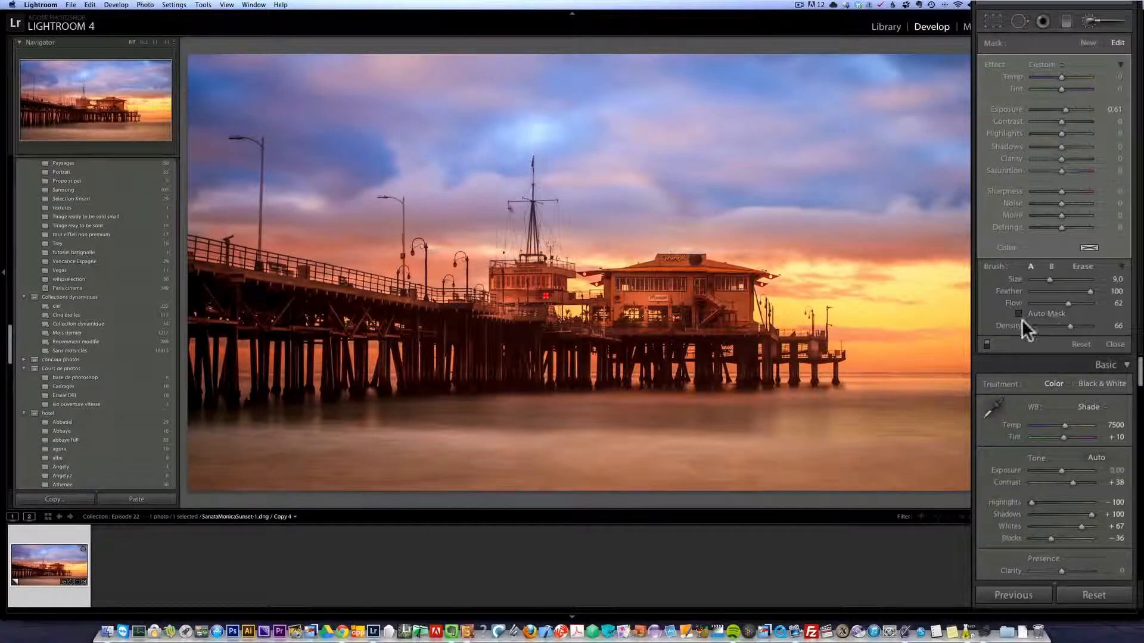
pyautogui.click(1115, 345)
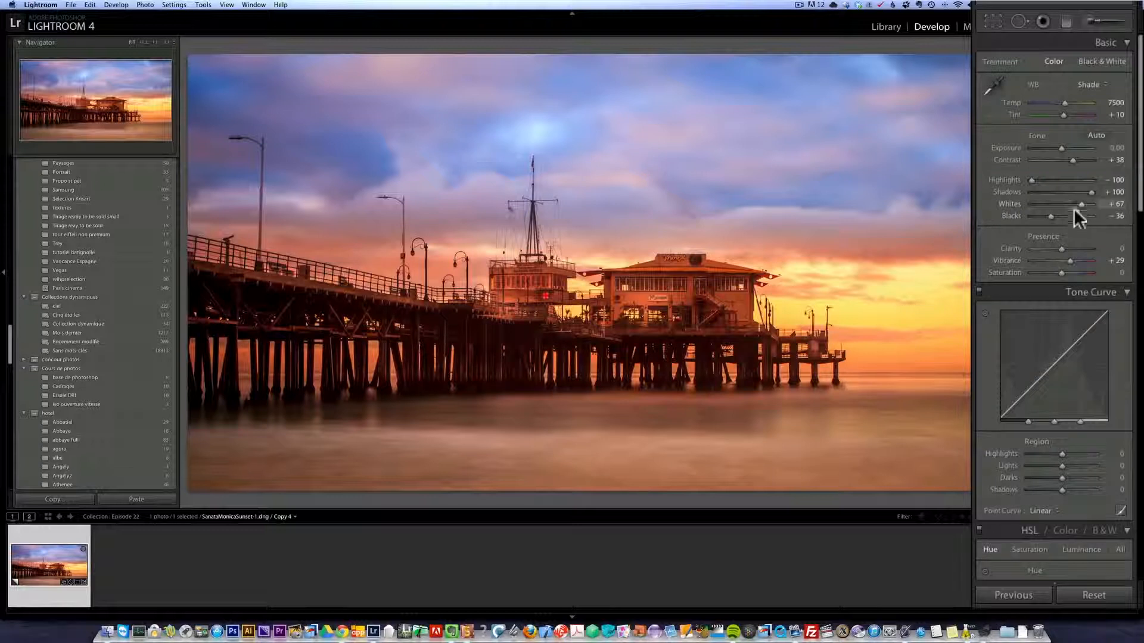
# Raise Clarity to +38 and compare the before and after versions side by side before returning to the single view.
pyautogui.click(1072, 249)
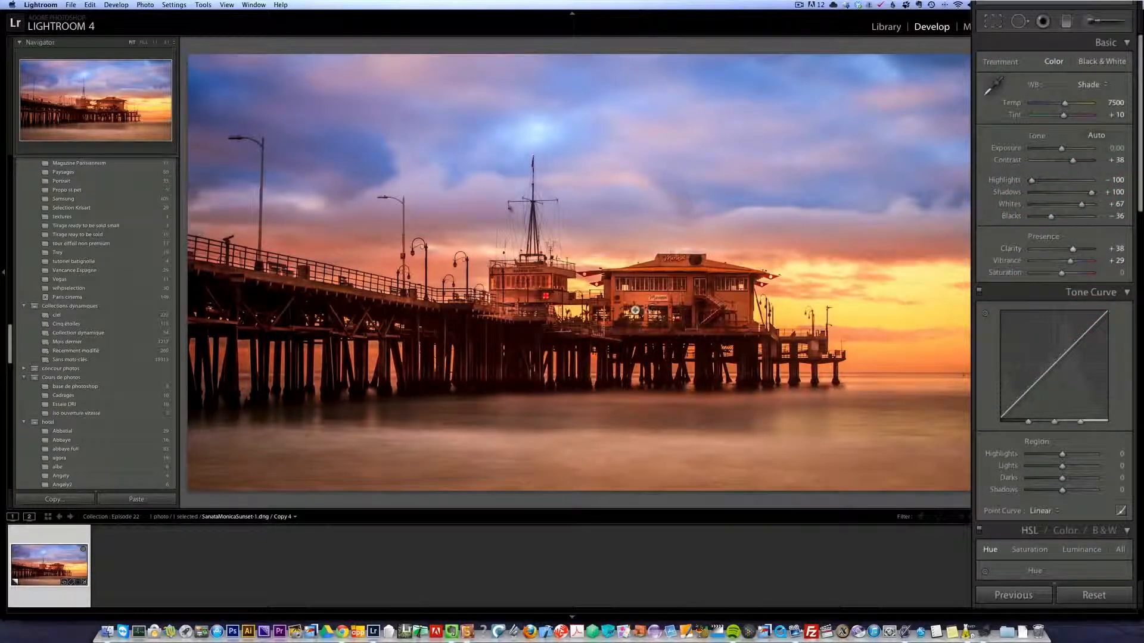
pyautogui.press('y')
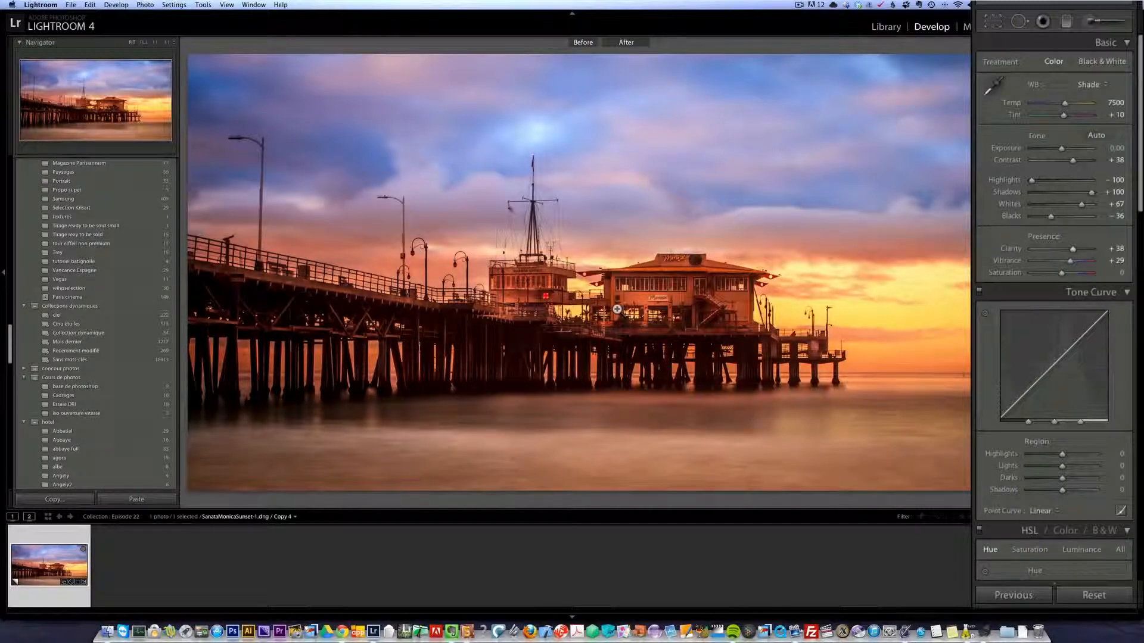
pyautogui.press('y')
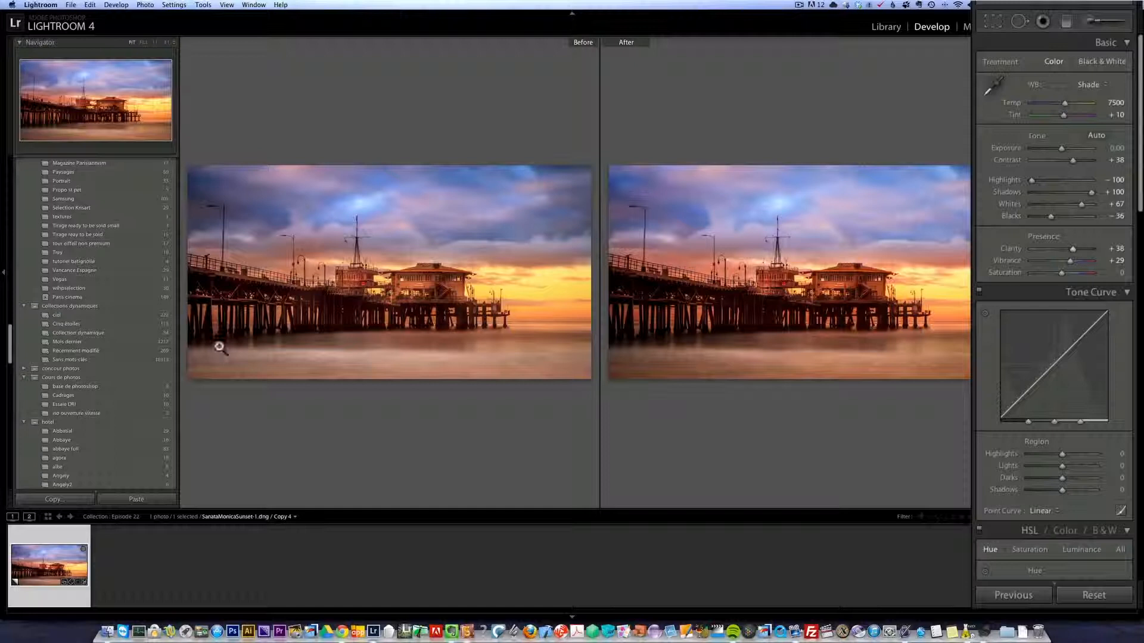
pyautogui.press('y')
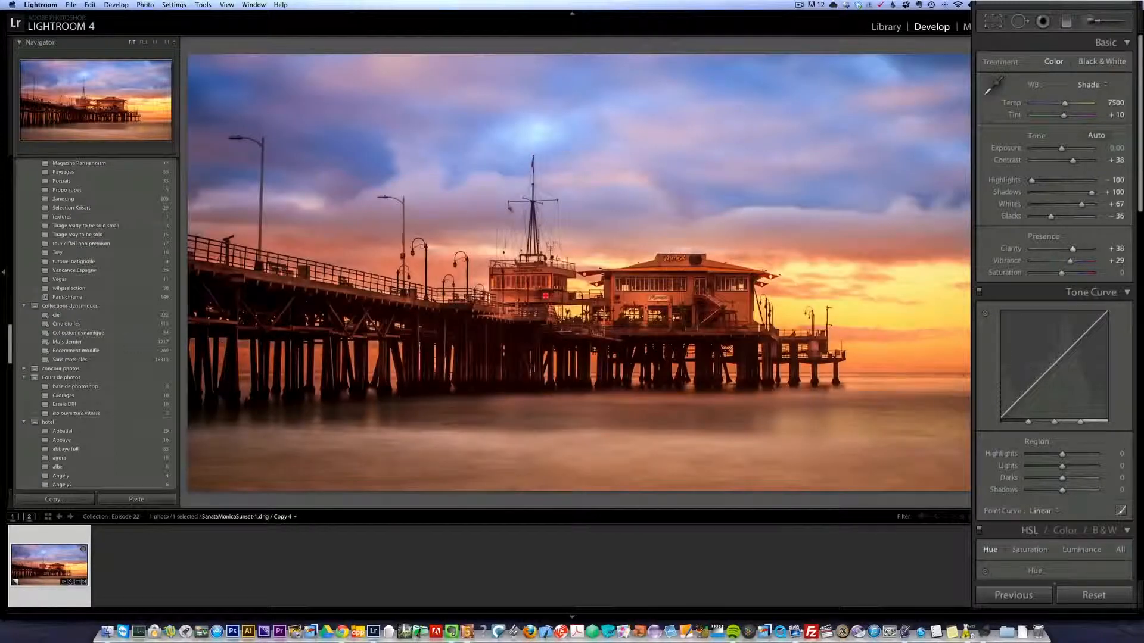
# Compare the original and finished photo by recalling the Reset Settings history state and returning to the latest Clarity state.
pyautogui.click(885, 27)
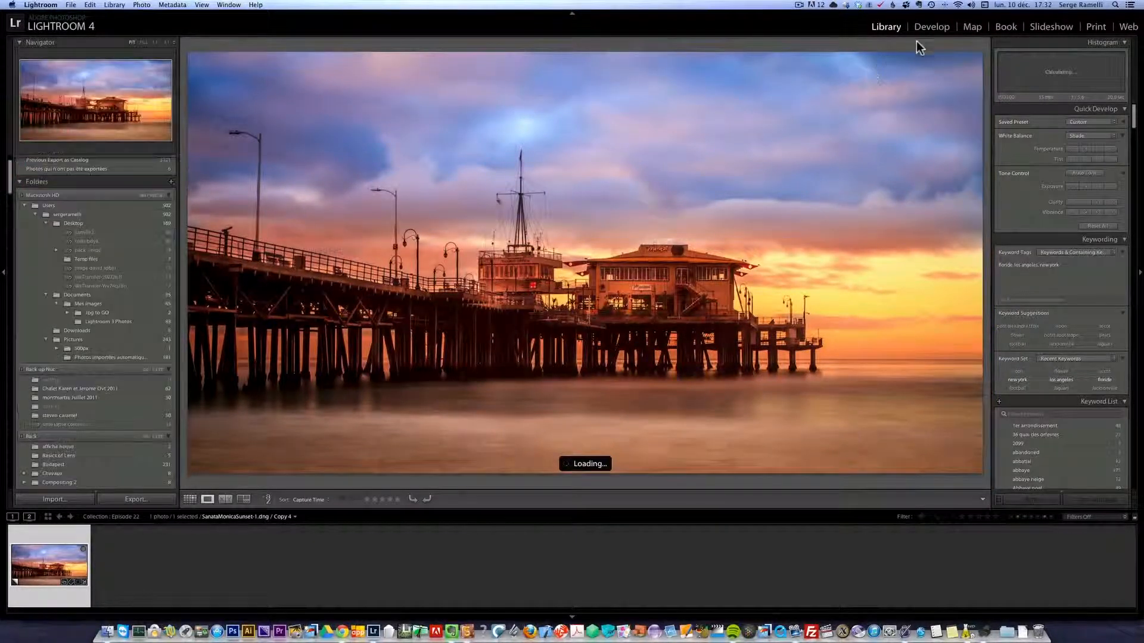
pyautogui.click(933, 27)
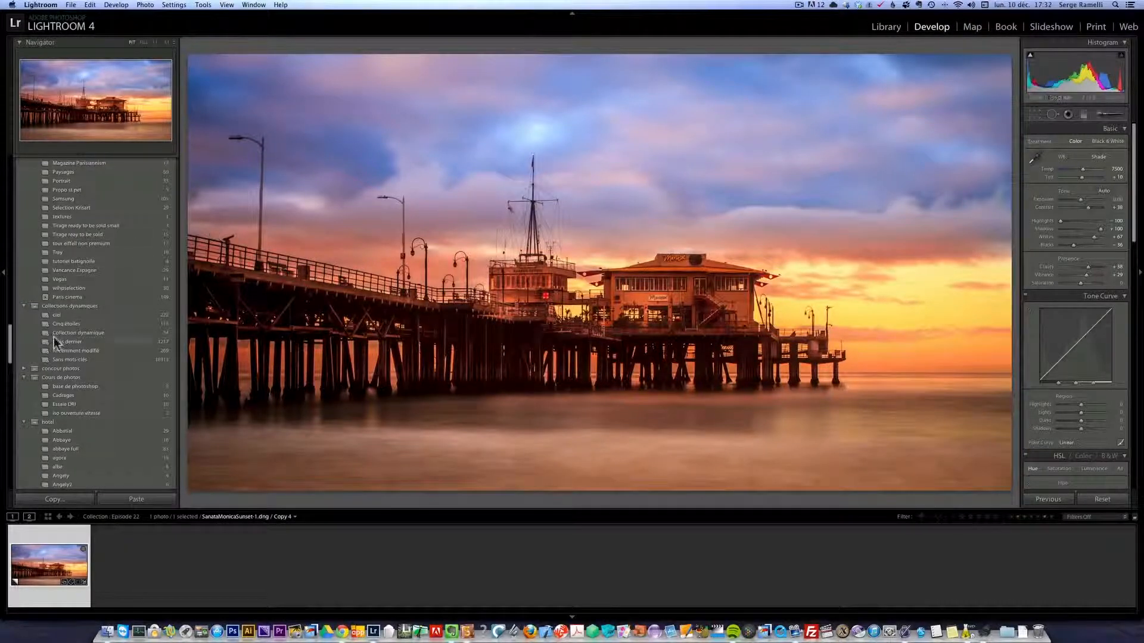
pyautogui.click(12, 364)
pyautogui.moveTo(12, 364); pyautogui.dragTo(10, 312)
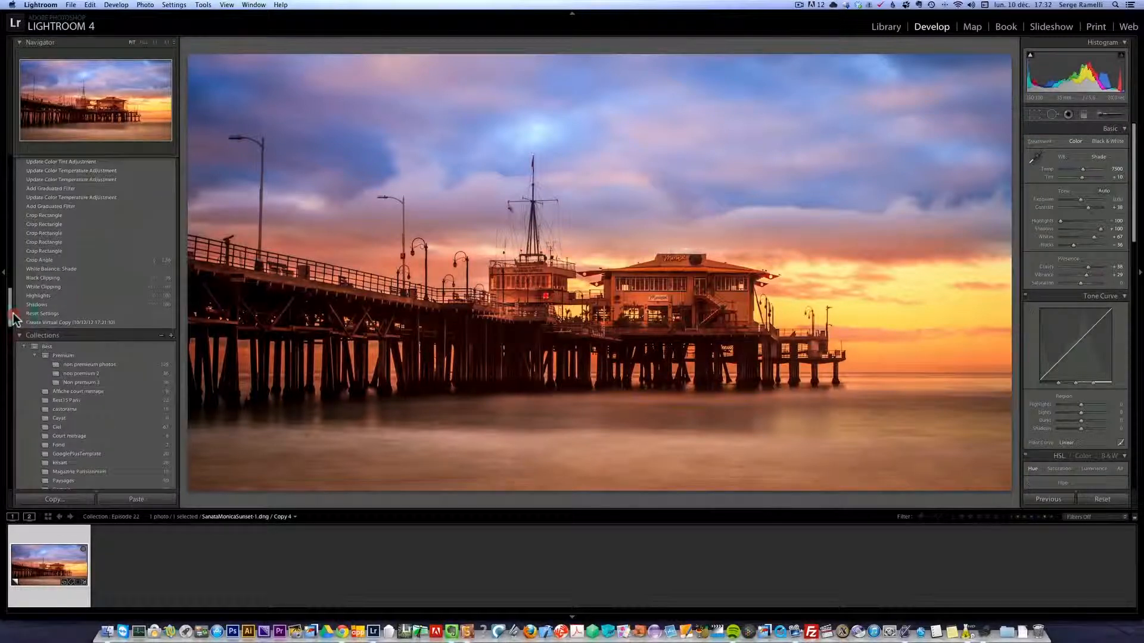
pyautogui.click(50, 315)
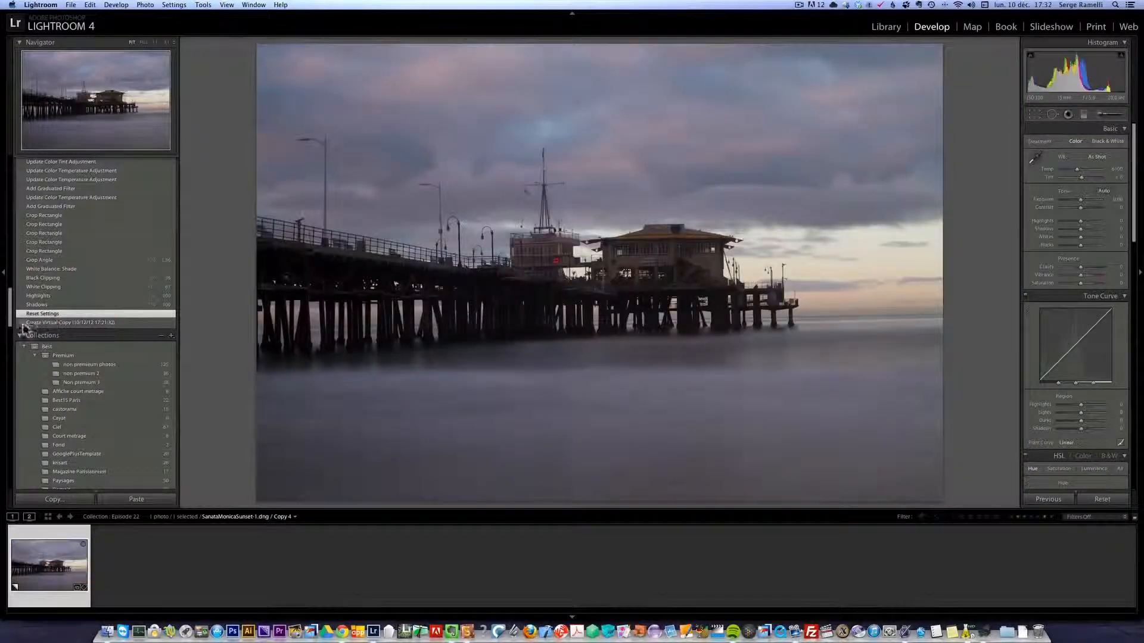
pyautogui.moveTo(13, 325); pyautogui.dragTo(11, 275)
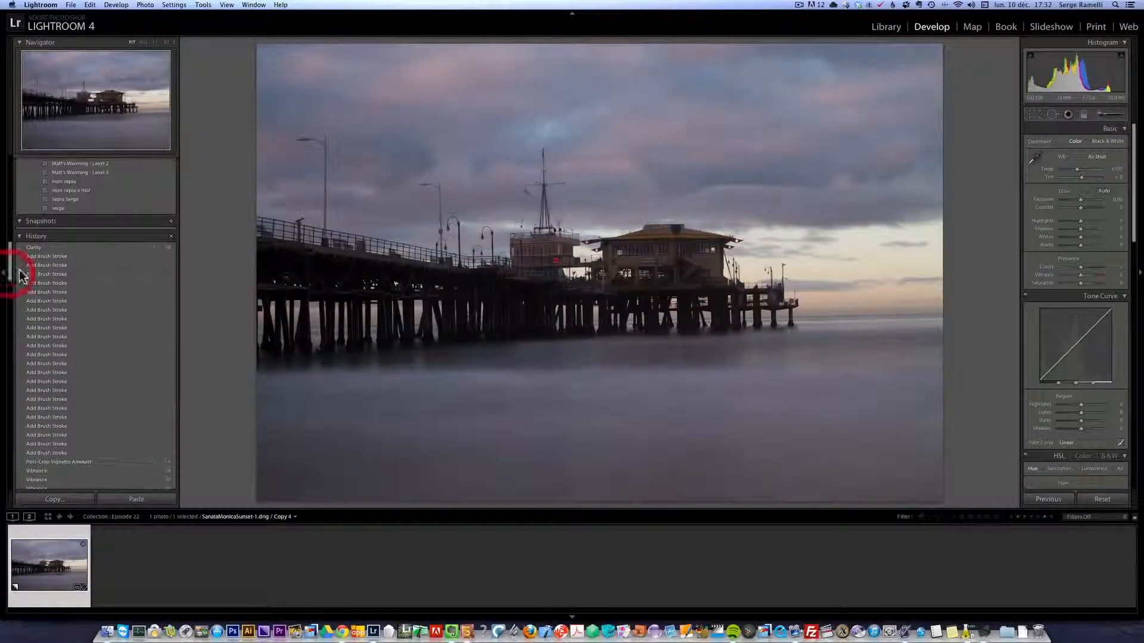
pyautogui.click(56, 247)
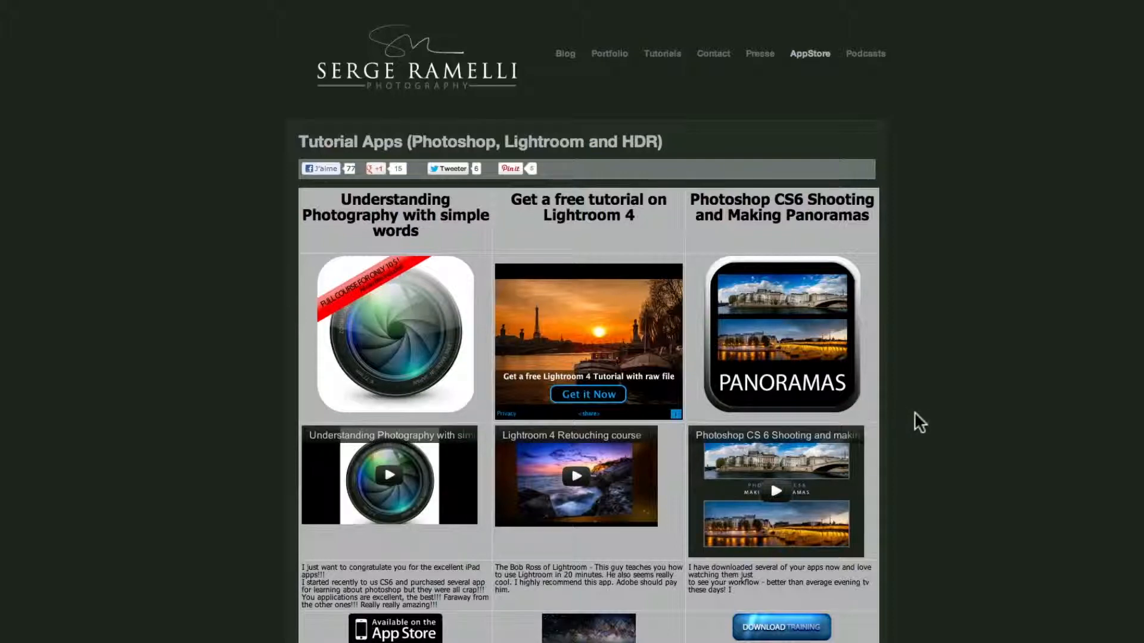
# Browse the tutorial apps and training bundles on the photography website and open its Podcasts page.
pyautogui.scroll(-3, 917, 415)
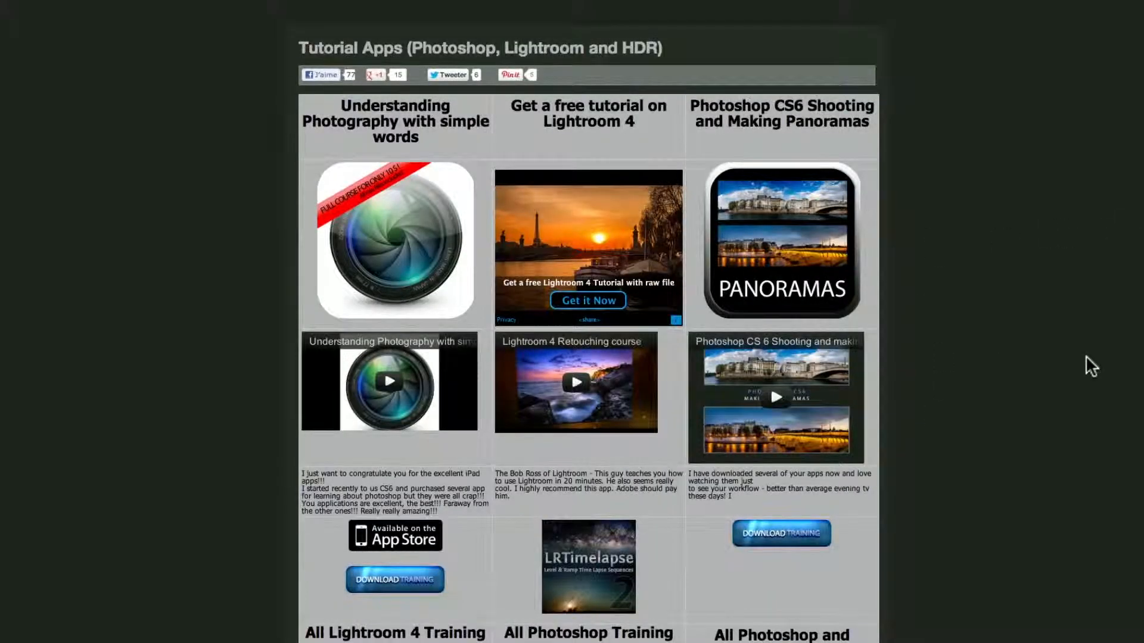
pyautogui.scroll(-9, 1090, 354)
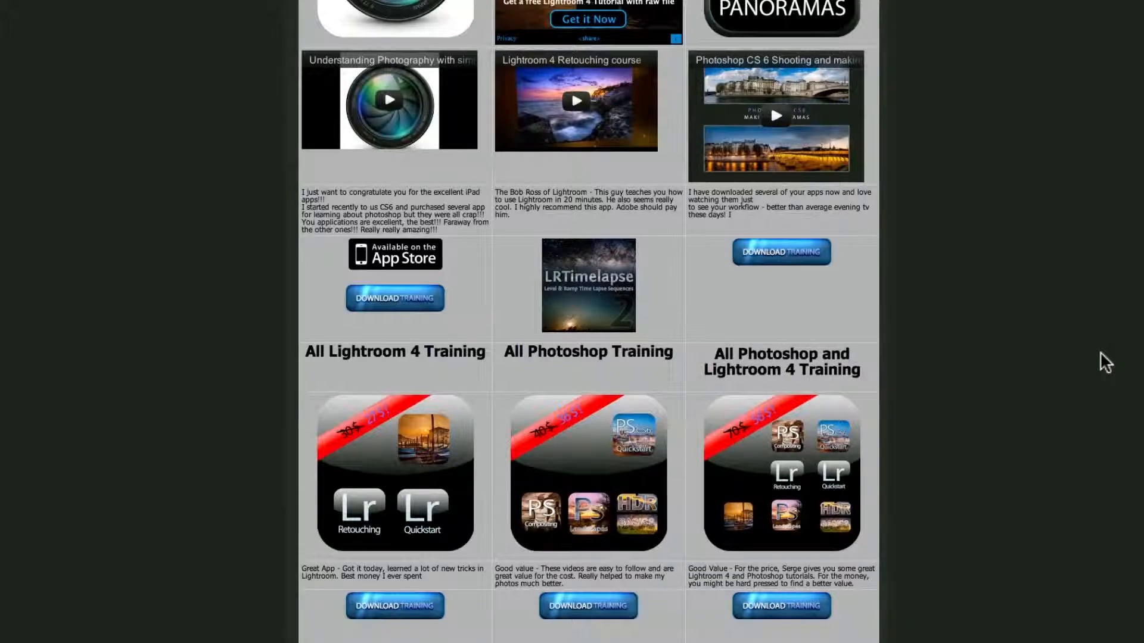
pyautogui.scroll(-3, 1100, 352)
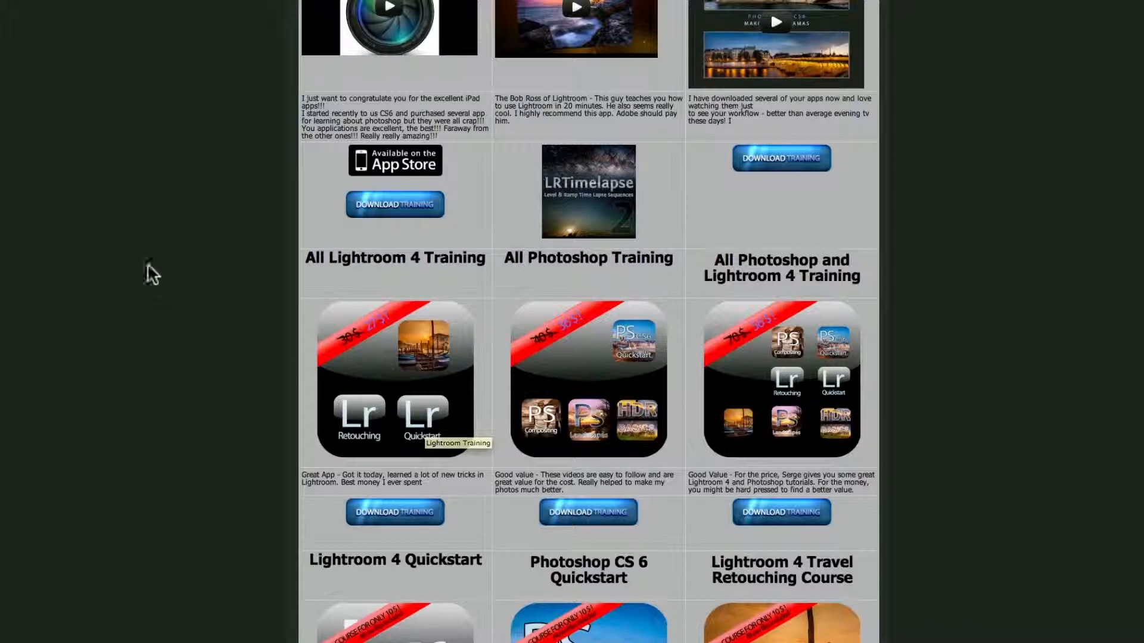
pyautogui.scroll(6, 828, 323)
pyautogui.scroll(2, 828, 324)
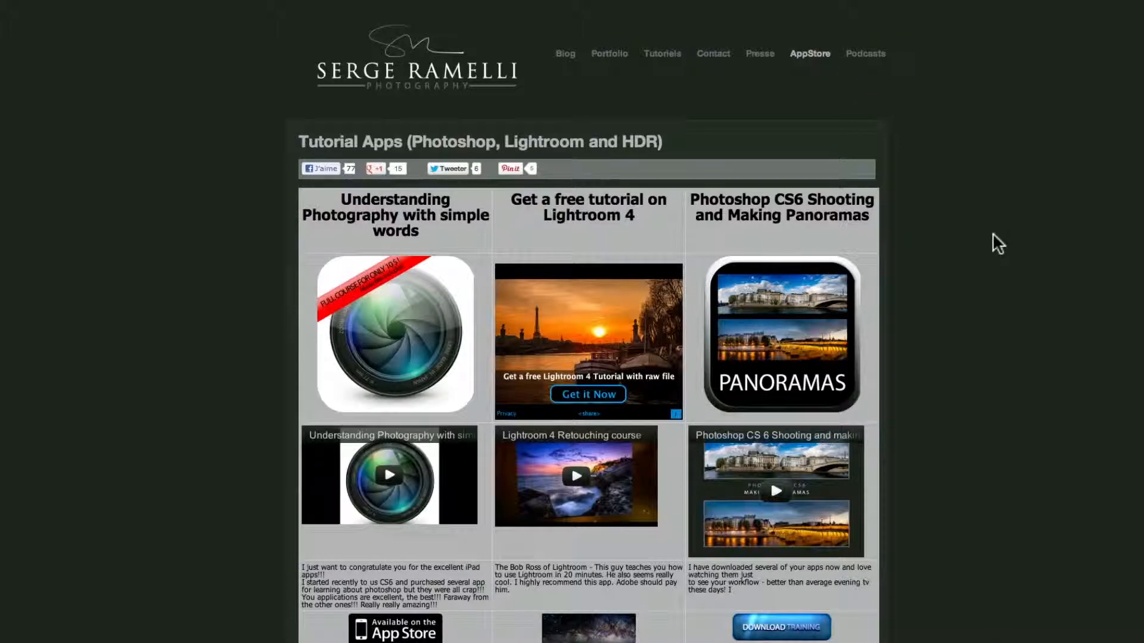
pyautogui.click(863, 53)
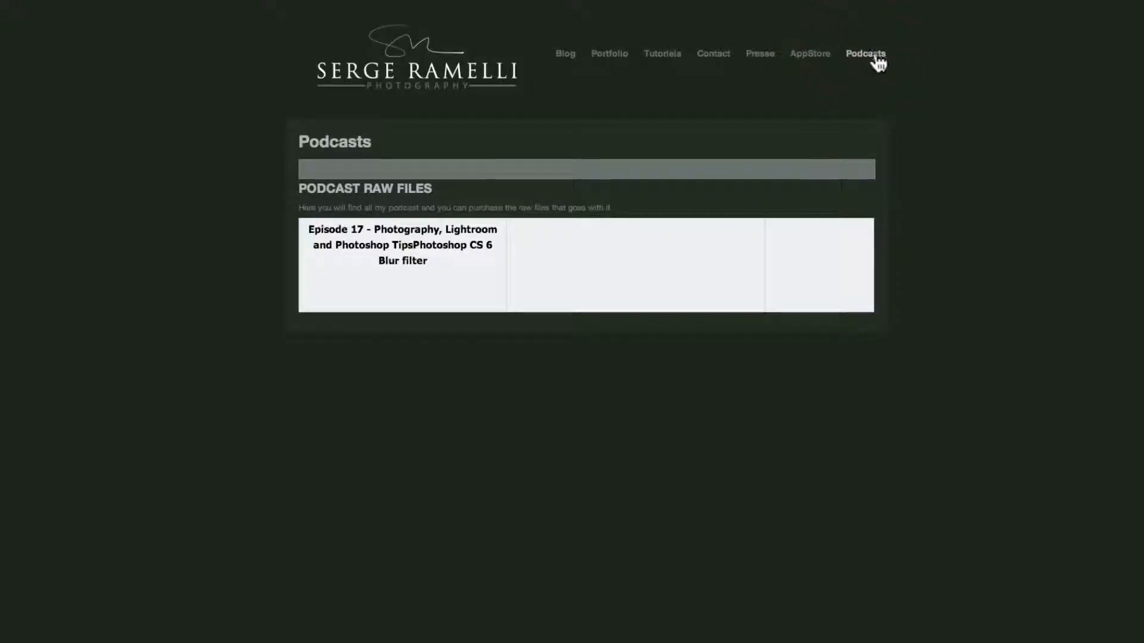